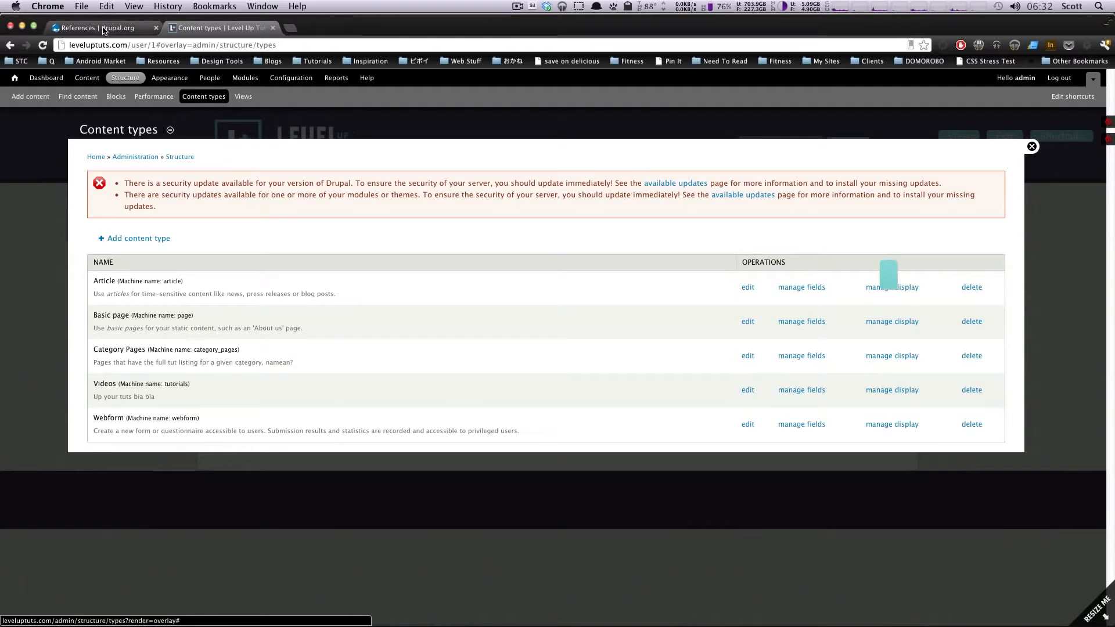
- Switch to the References project page on drupal.org and read its address and the note about its maintainers
left_click(105, 28)
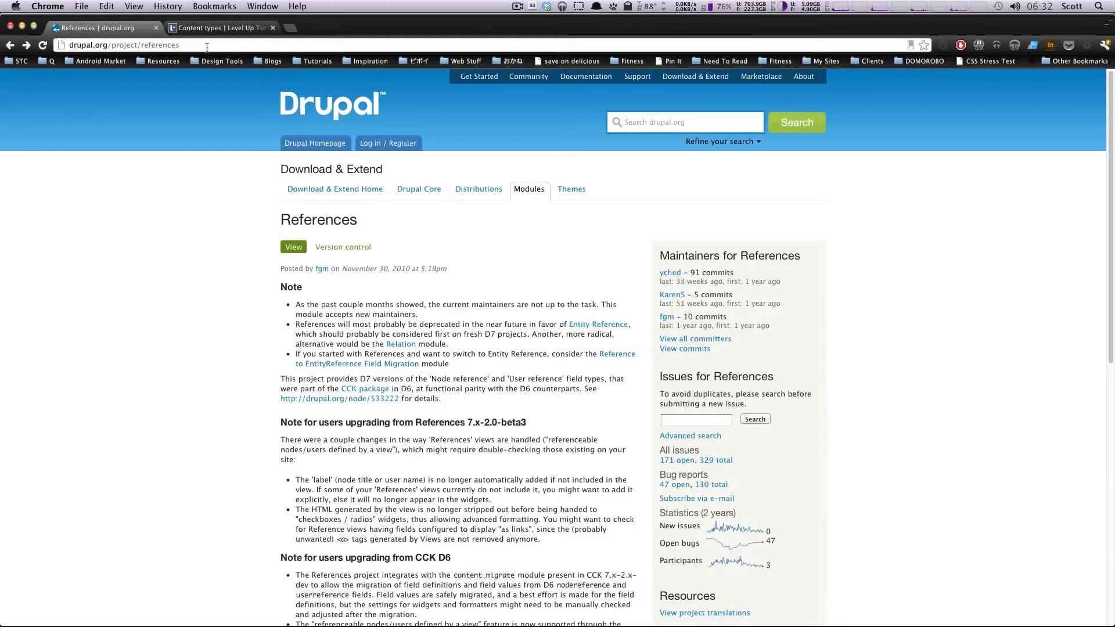
left_click(180, 45)
left_click_drag(180, 45, 137, 46)
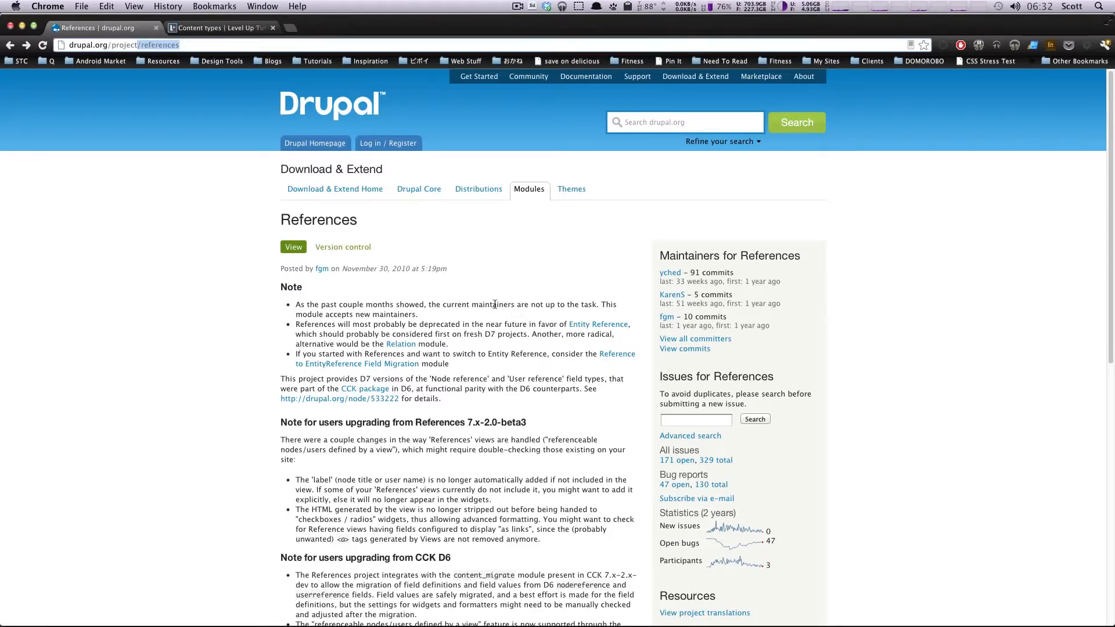
left_click(495, 305)
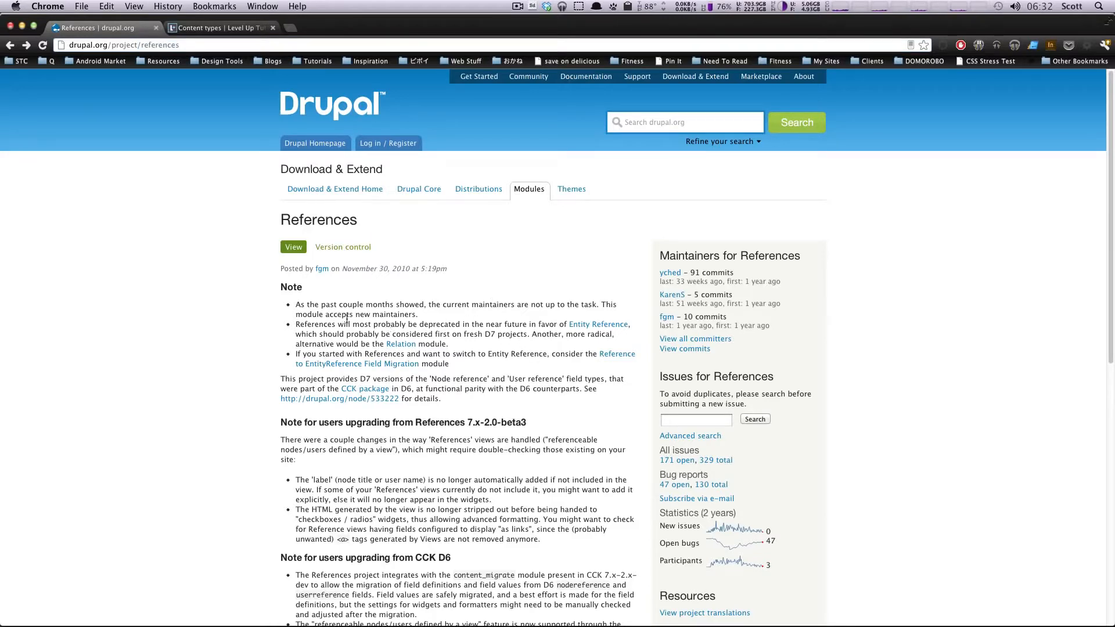
left_click_drag(326, 305, 535, 314)
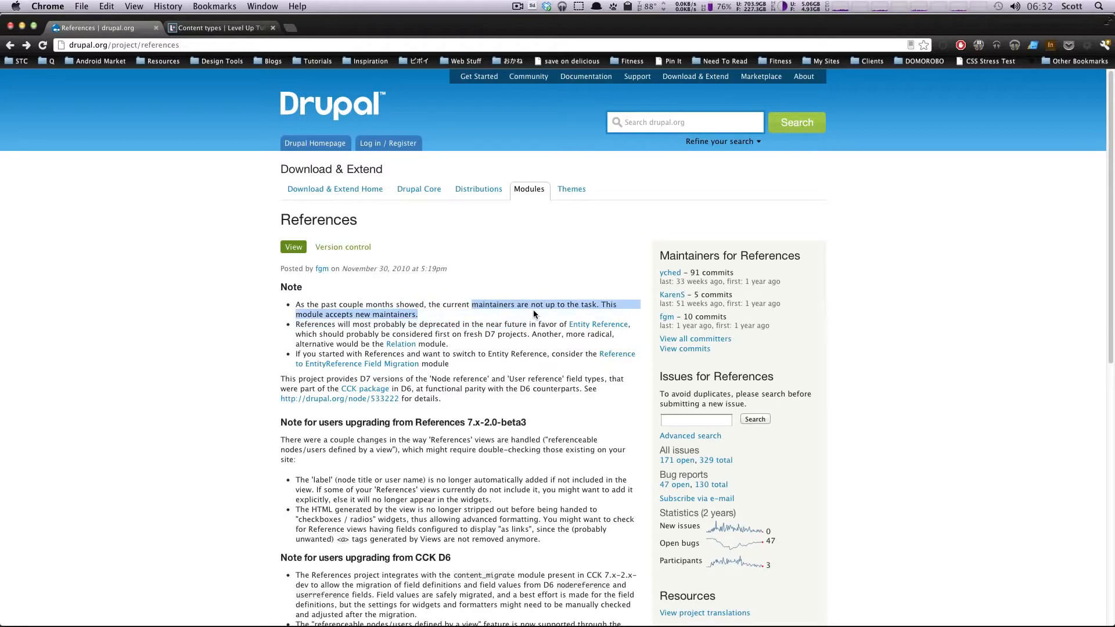
left_click(534, 315)
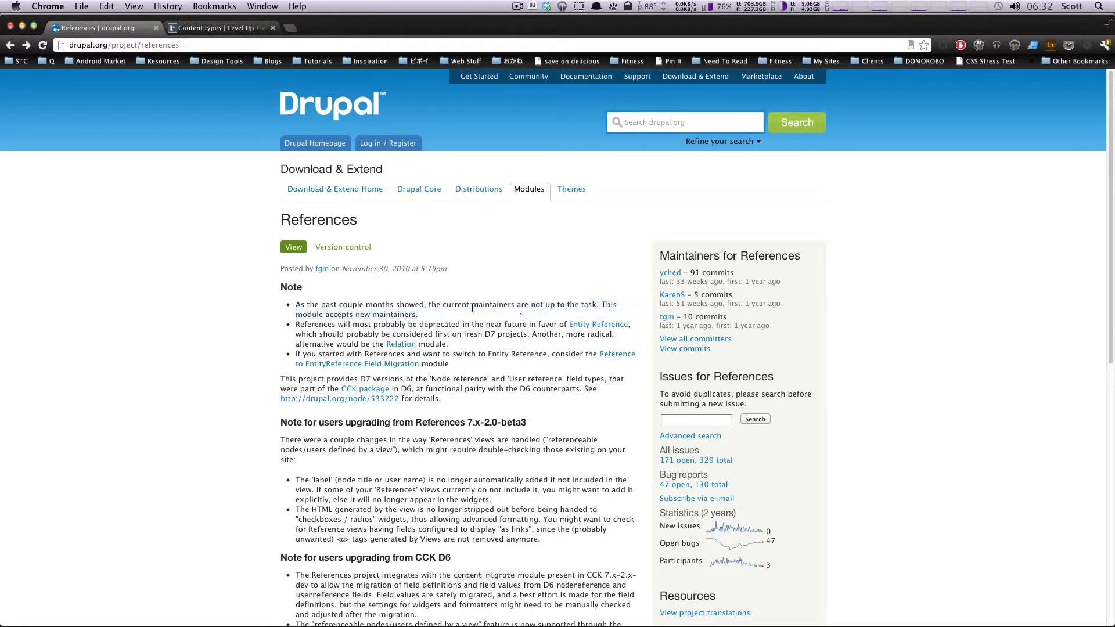
left_click_drag(427, 305, 418, 314)
left_click(419, 318)
- Examine the References page's upgrade notes and the date of the recommended release under Downloads
scroll(415, 317, "down", 5)
scroll(413, 321, "up", 5)
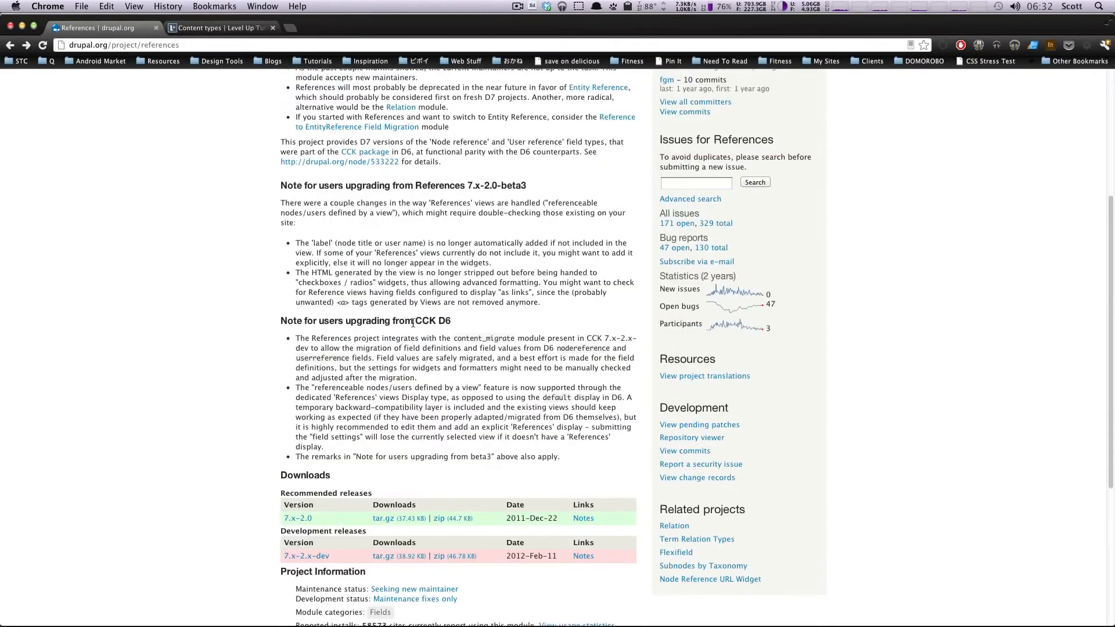
left_click_drag(348, 294, 532, 305)
left_click(532, 305)
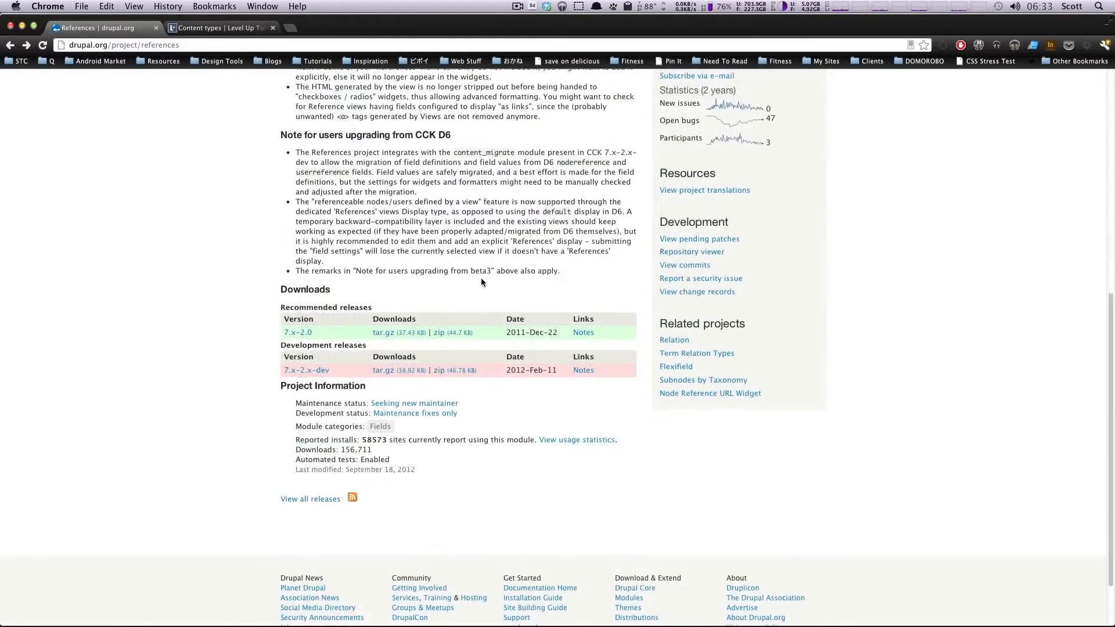
scroll(469, 274, "up", 3)
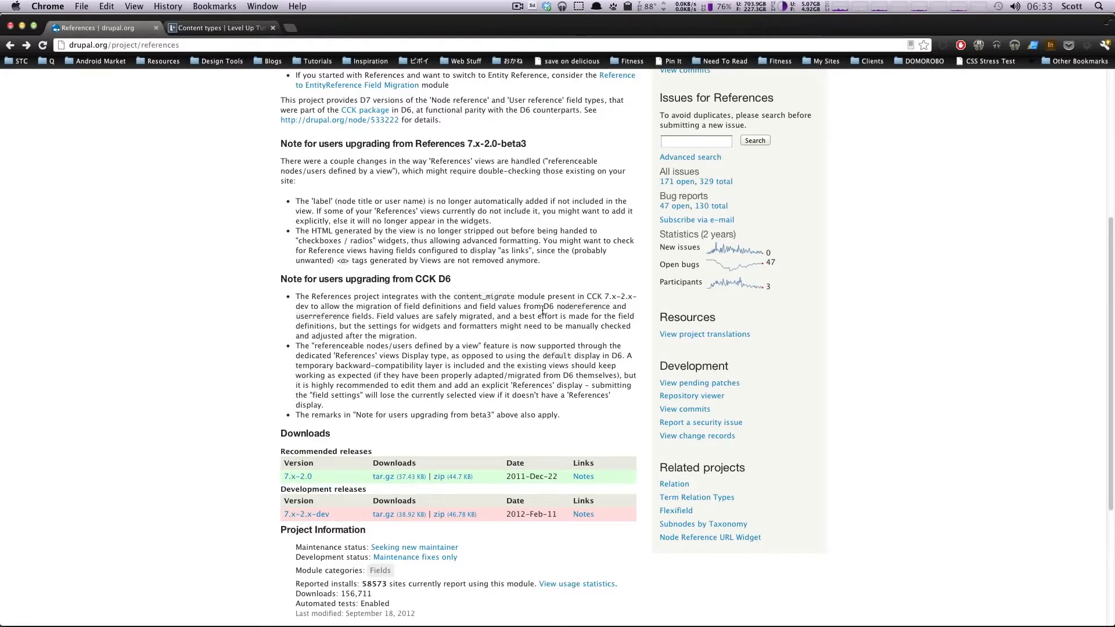
scroll(540, 306, "up", 5)
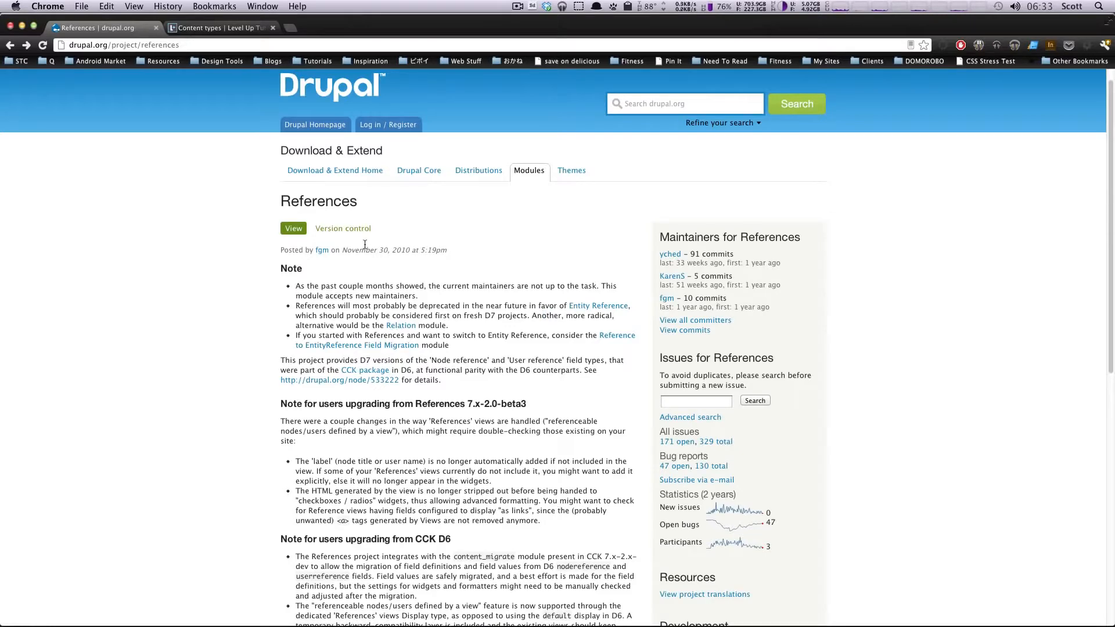
scroll(530, 575, "down", 4)
scroll(531, 574, "down", 4)
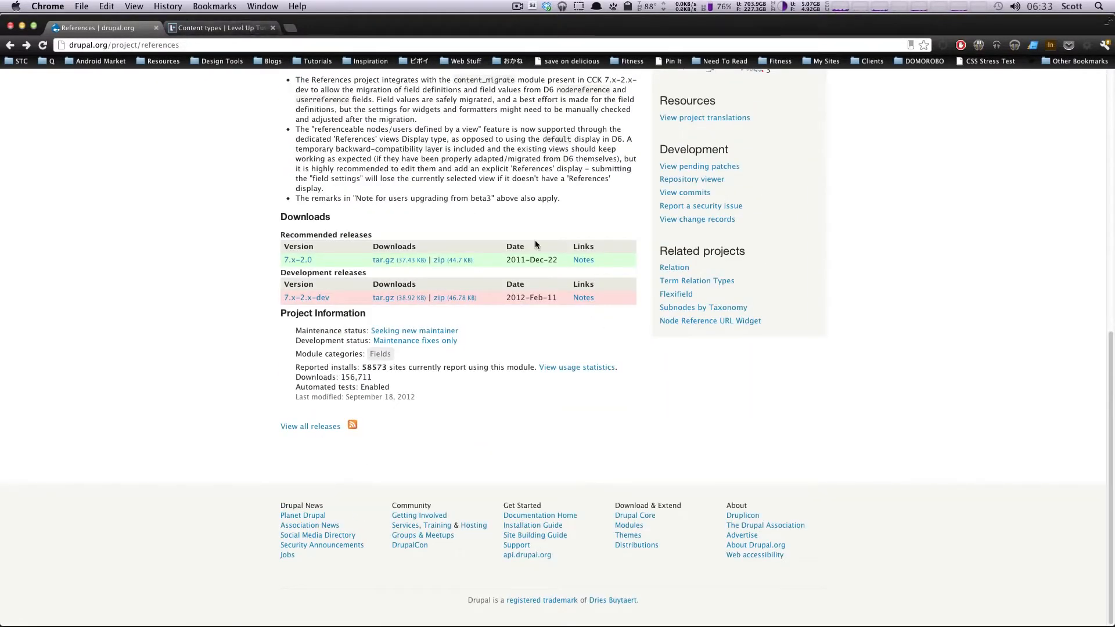
left_click_drag(555, 260, 507, 261)
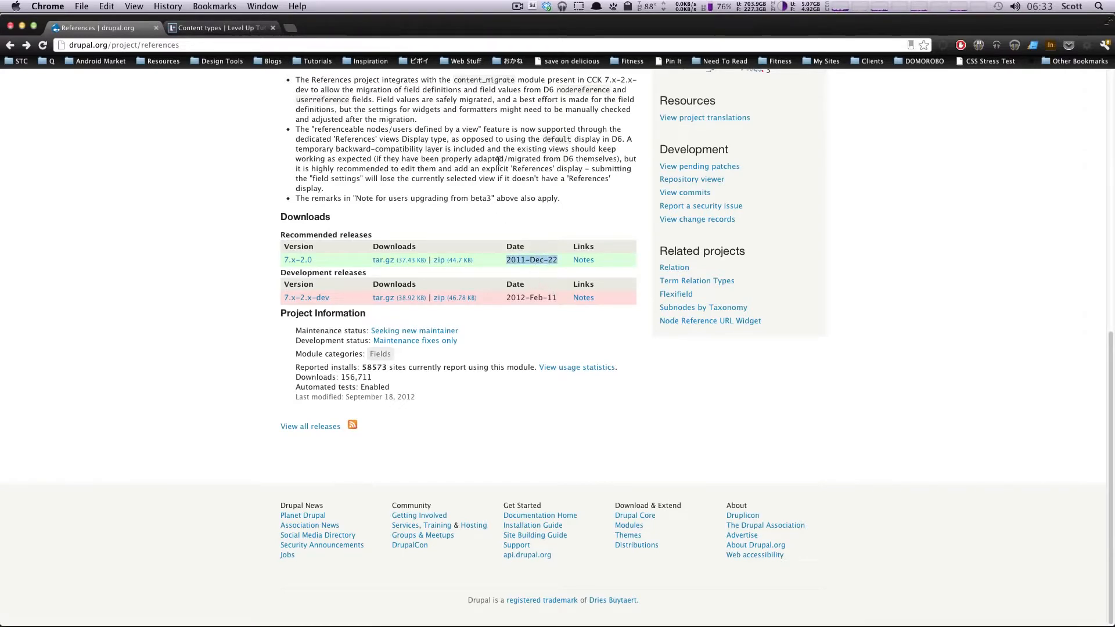
- Return to the site's Content types page and start a new content type named Course with the title field label Course Title
left_click(206, 28)
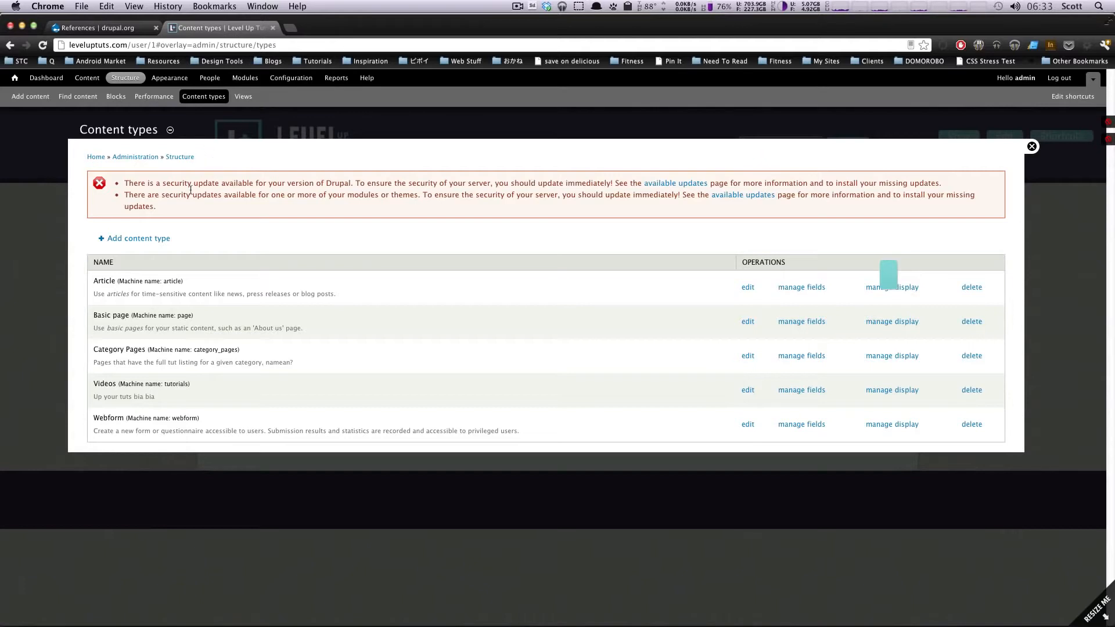
left_click(164, 237)
left_click(154, 243)
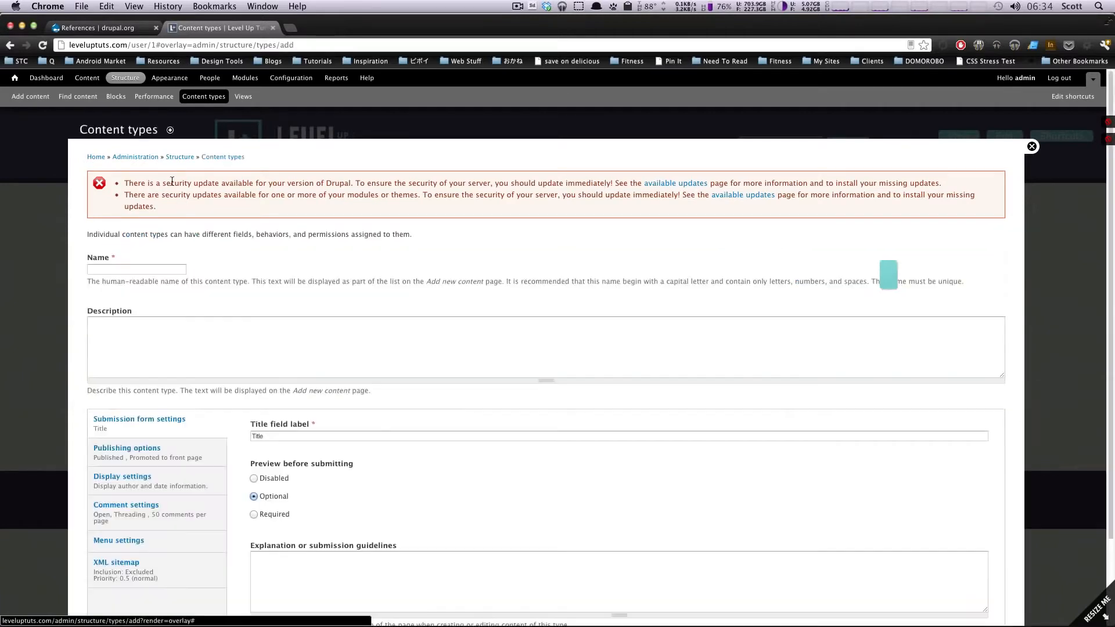
left_click(117, 269)
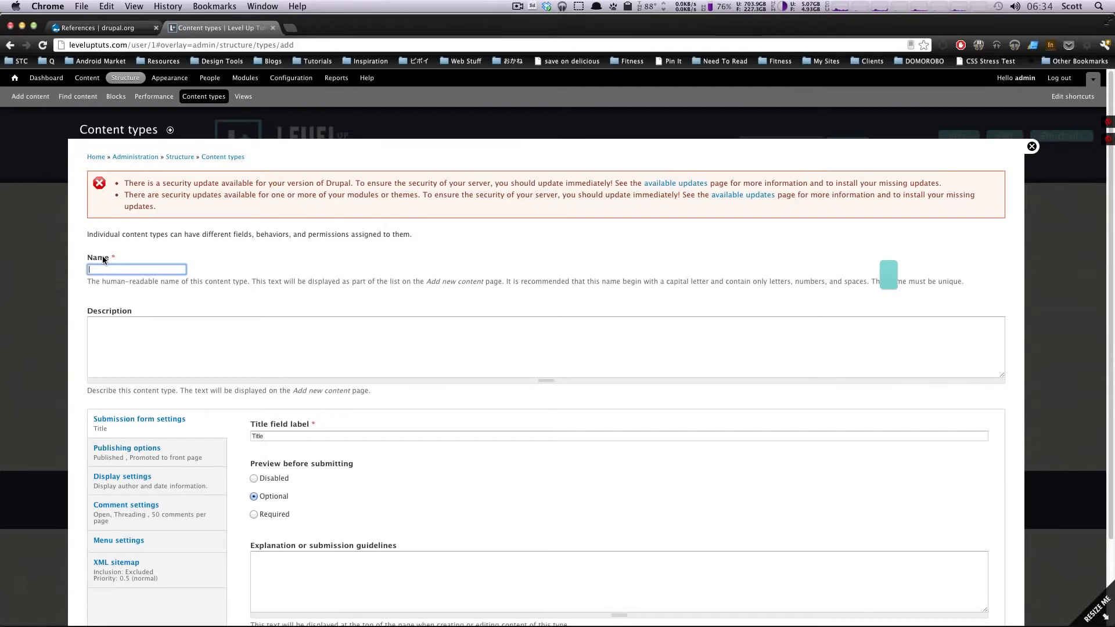
type("Course")
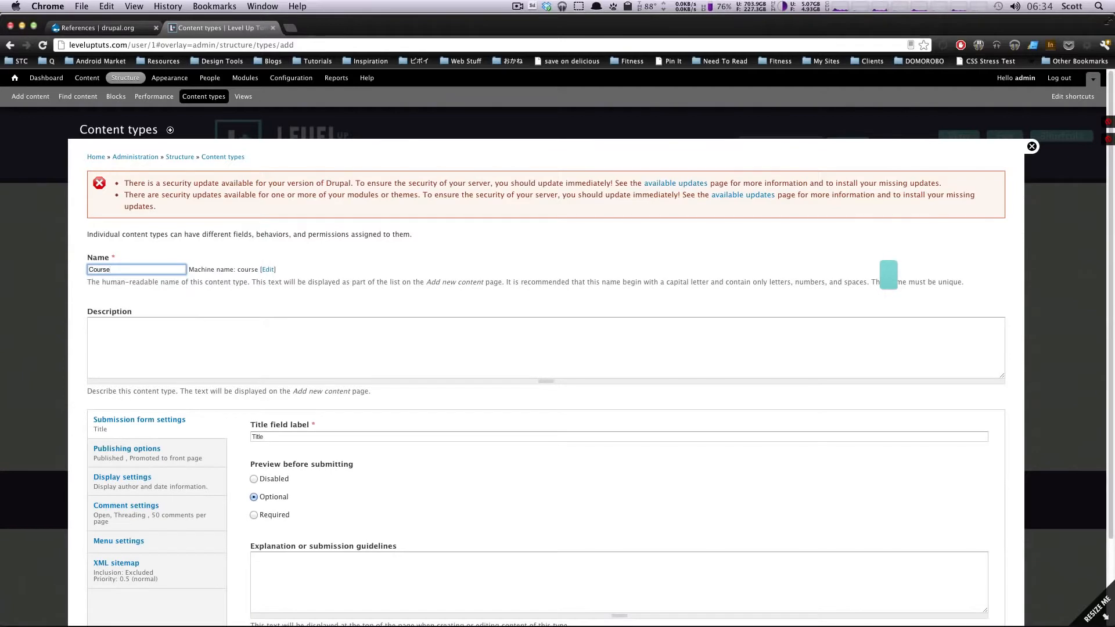
left_click(256, 439)
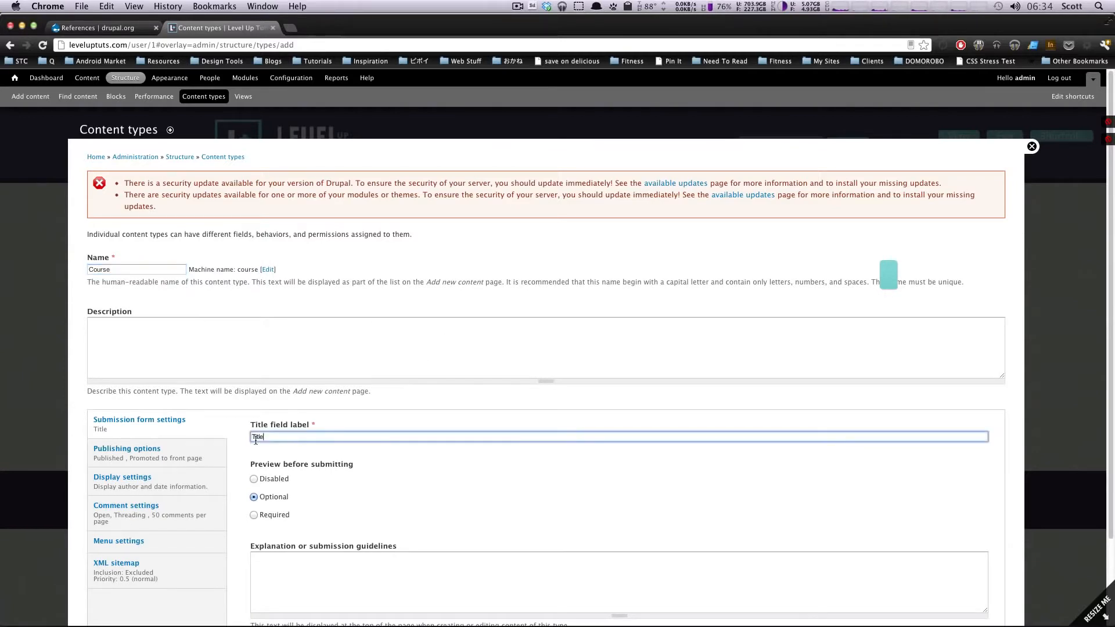
key("super+a")
type("Course Title")
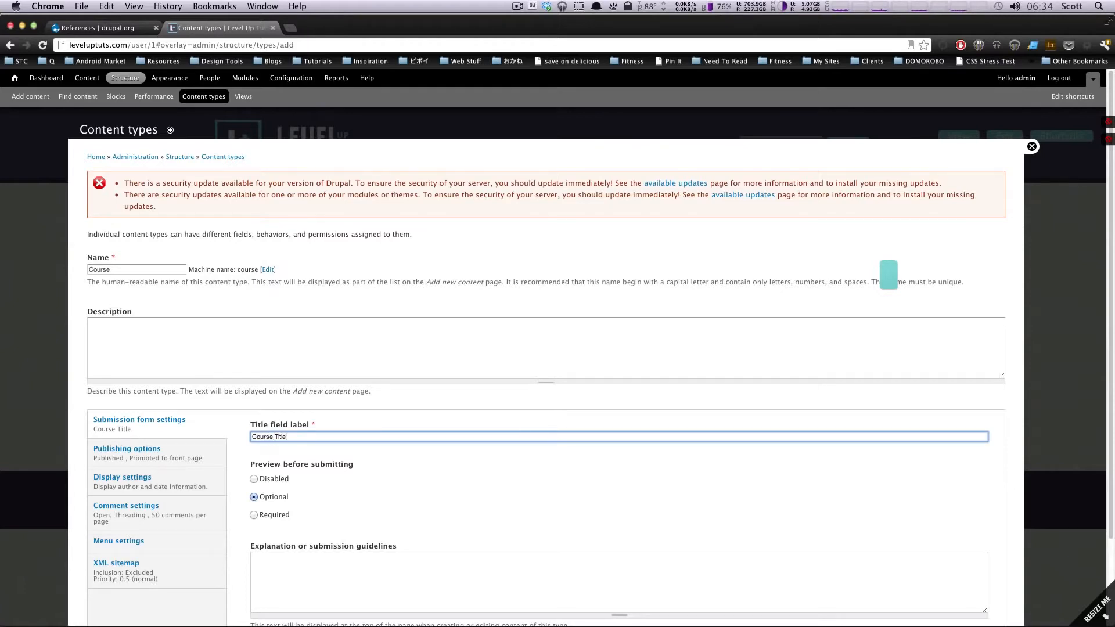
- Set the default comment setting for new Course content to Hidden, and save the content type, continuing to its fields
left_click(141, 479)
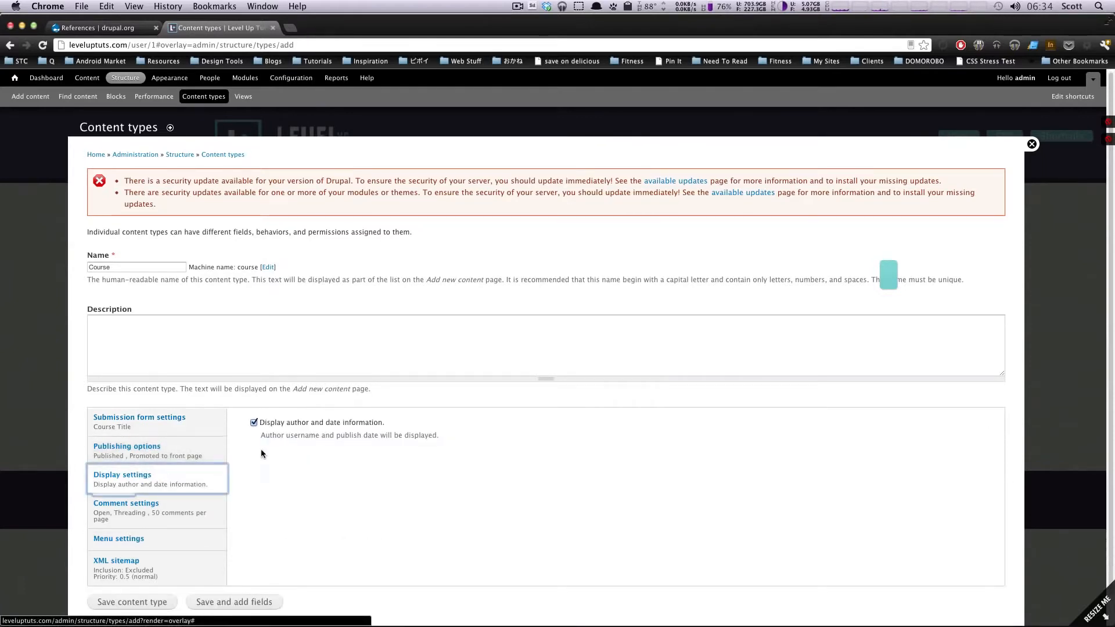
left_click(145, 506)
left_click(269, 435)
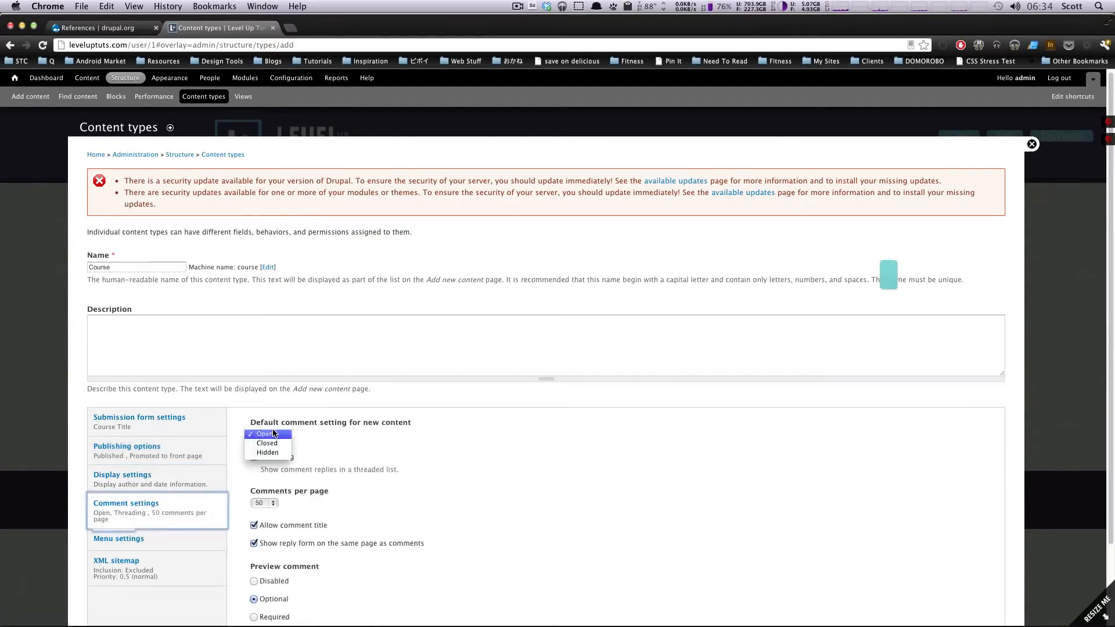
left_click(272, 459)
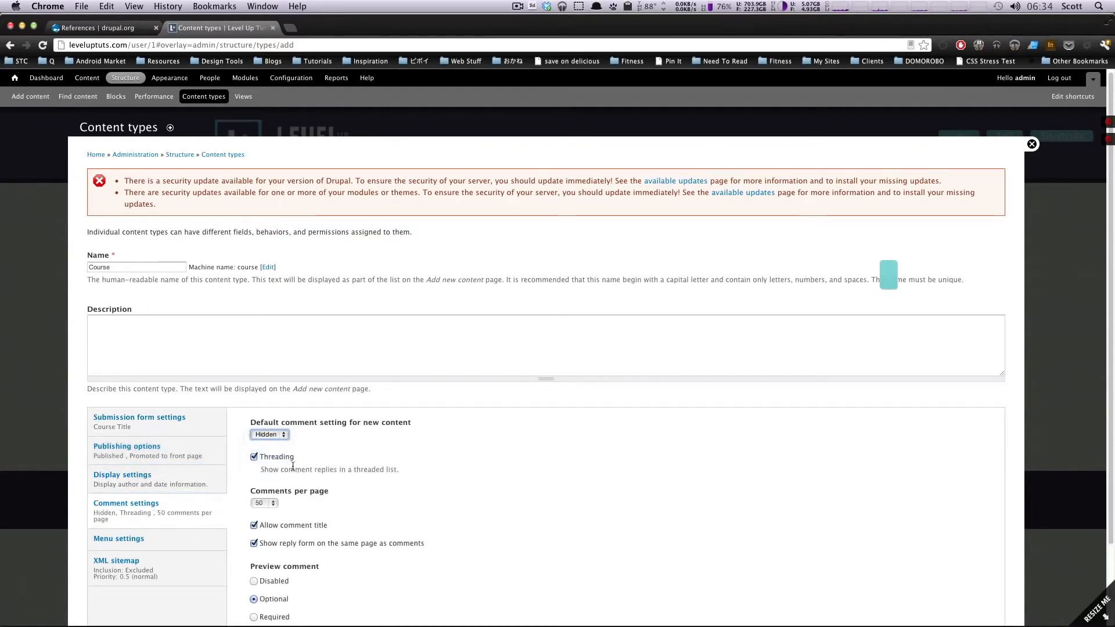
left_click(116, 448)
scroll(163, 500, "down", 1)
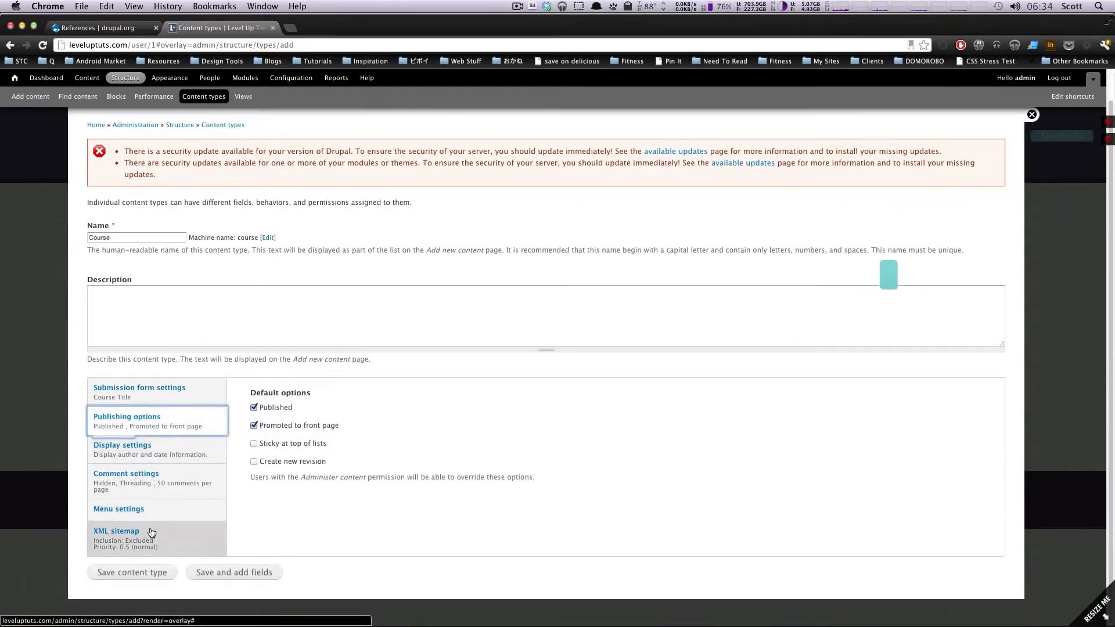
left_click(234, 574)
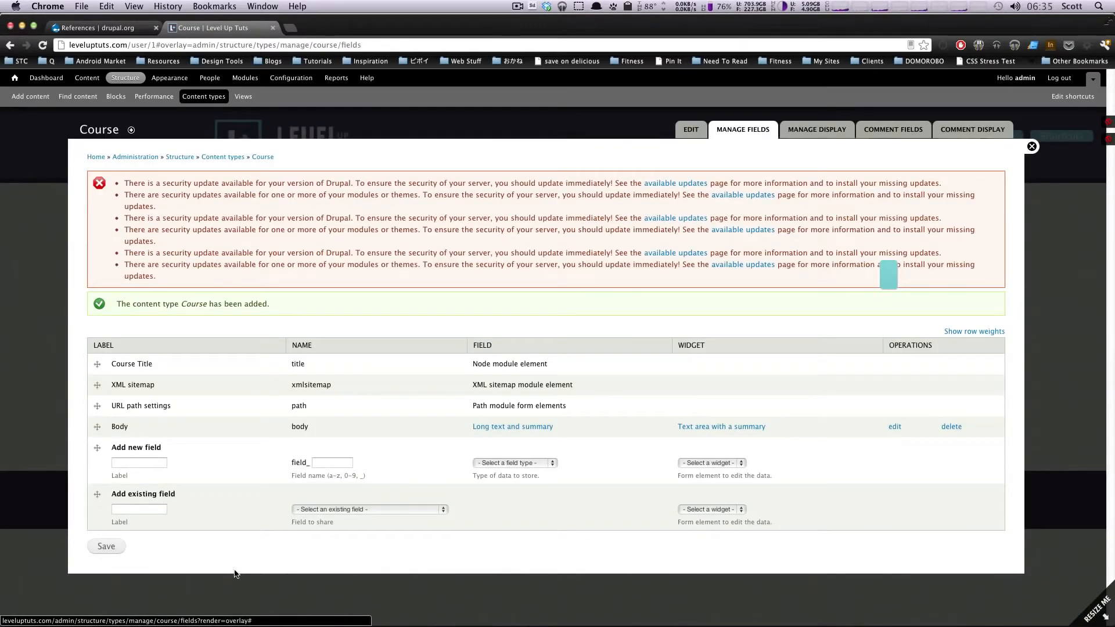
- Define a new Course field labelled Topic with the field name topic and the type Node reference
left_click(146, 465)
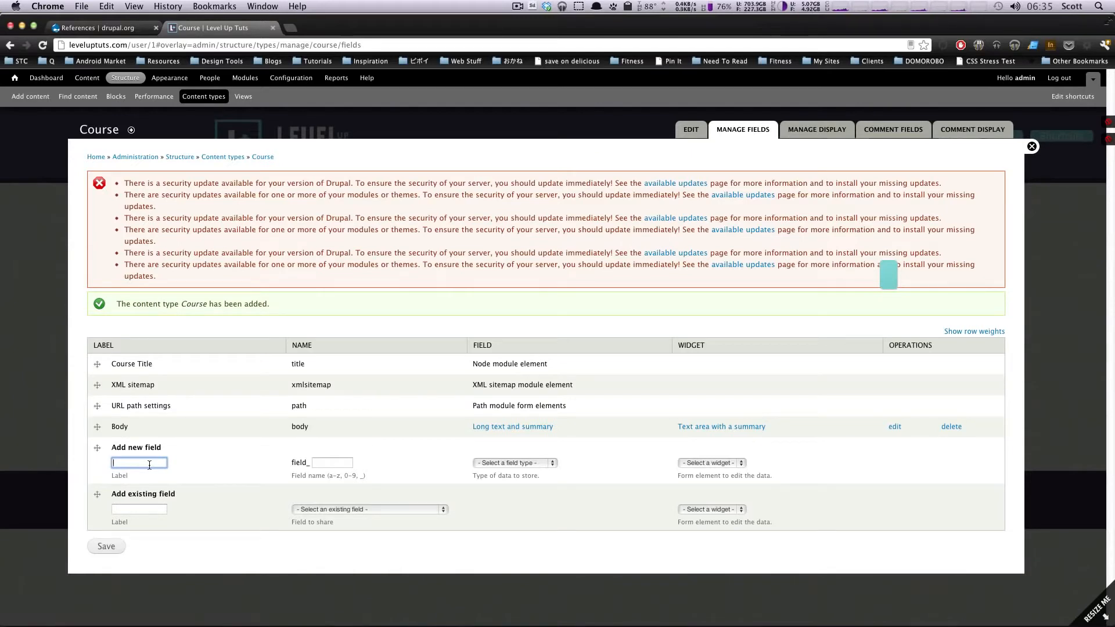
type("Page")
key("super+a")
type("Tuto")
key("BackSpace")
key("BackSpace")
key("BackSpace")
key("BackSpace")
type("Topic")
left_click(339, 463)
type("topic")
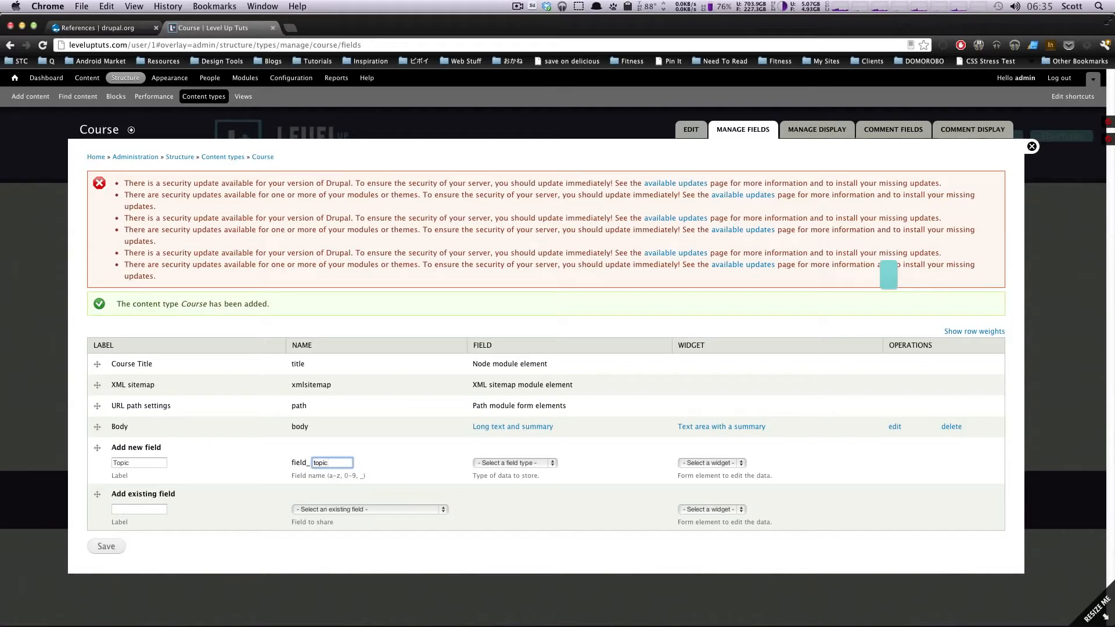
left_click(532, 463)
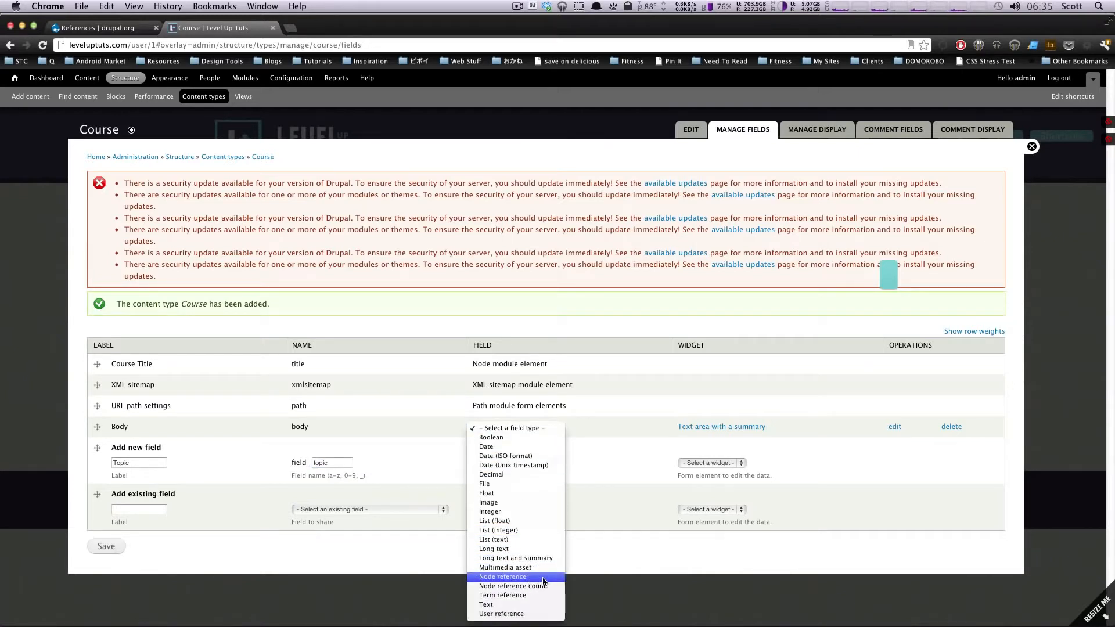
left_click(544, 578)
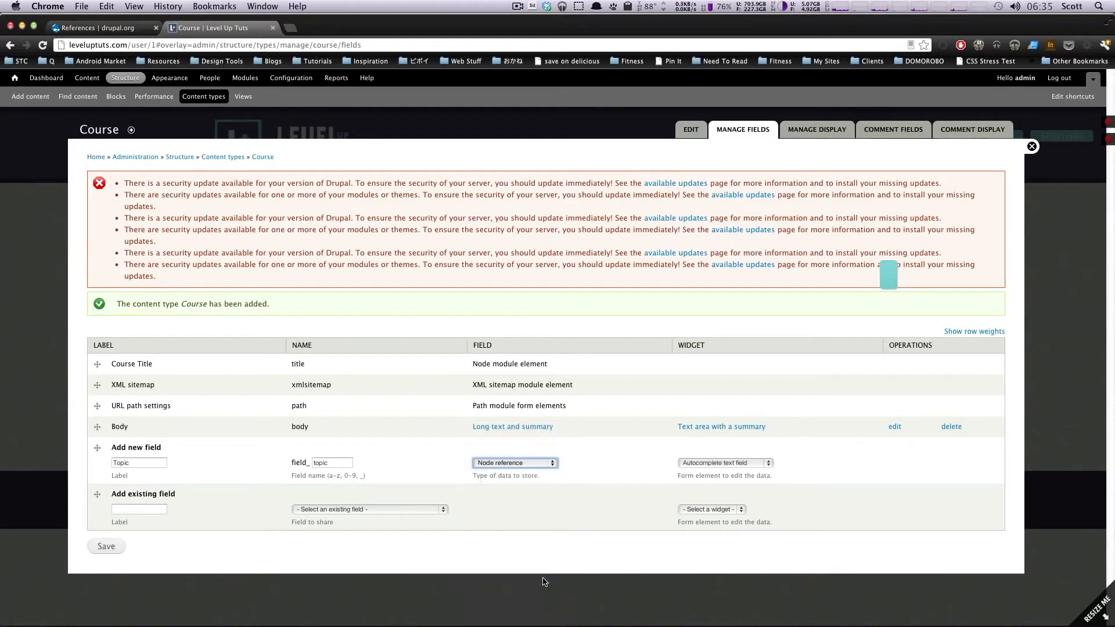
- Open the site's Modules page separately and filter the list by "ref" to check which reference modules are enabled
right_click(249, 78)
left_click(279, 83)
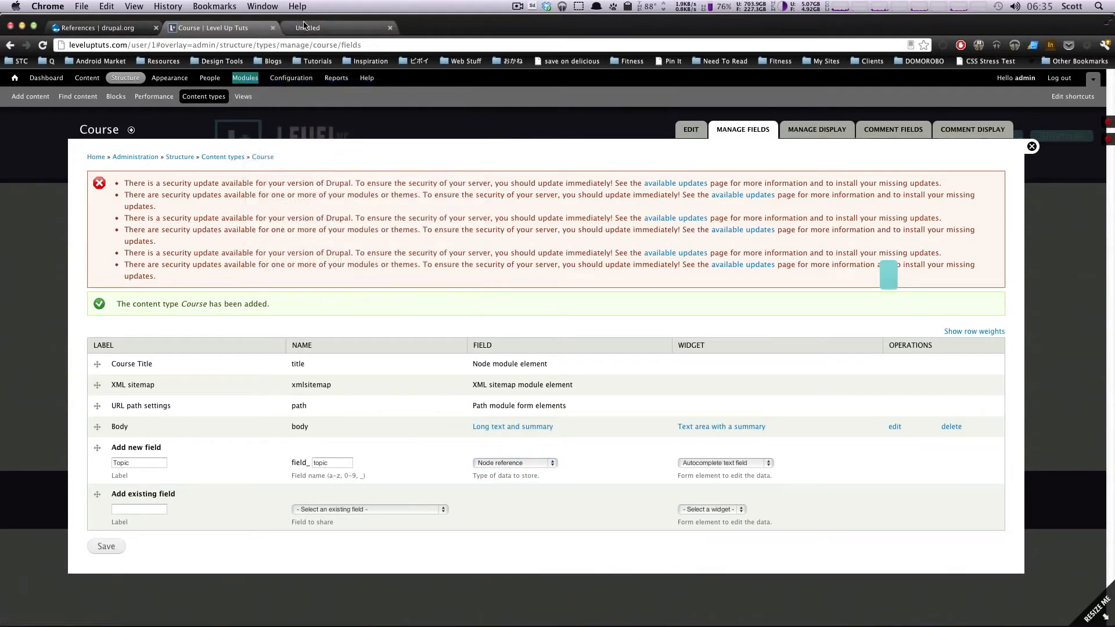
left_click(305, 26)
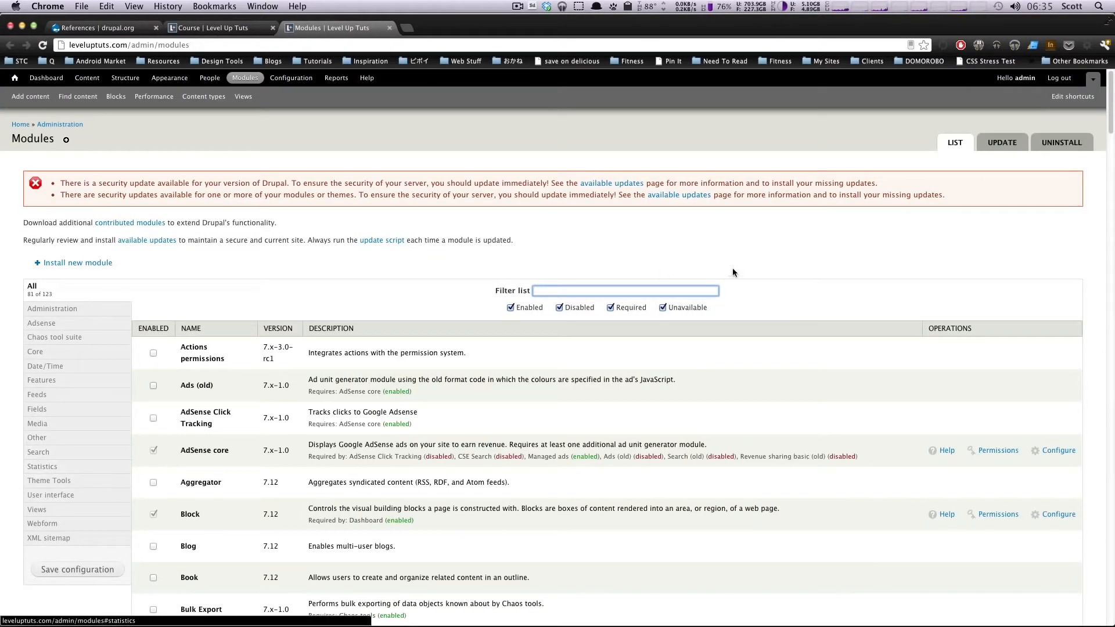
left_click(628, 289)
type("ref")
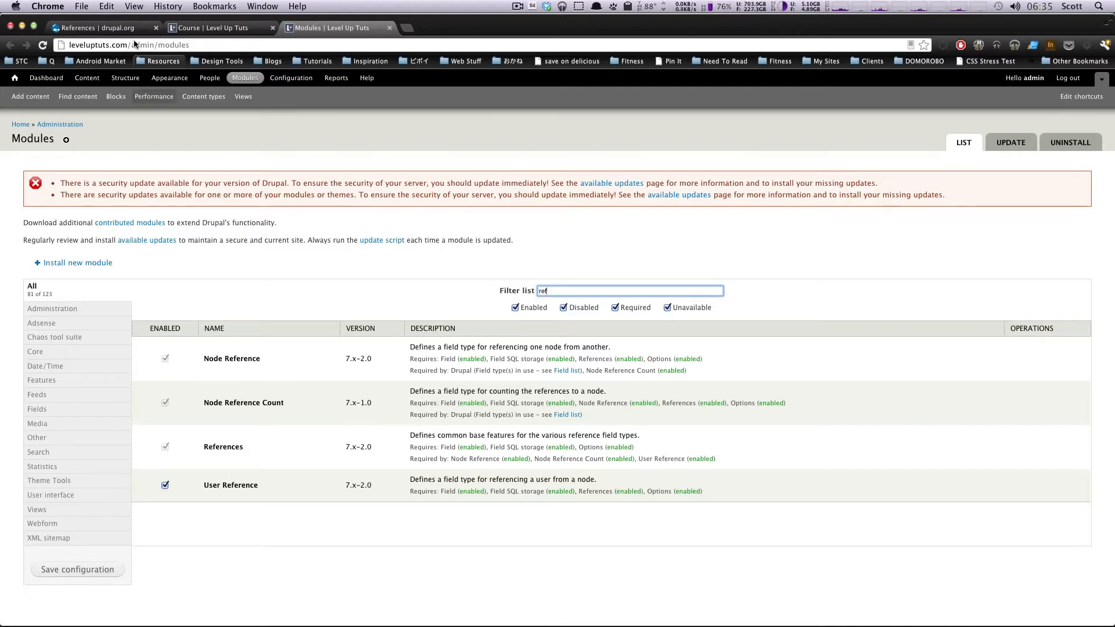
- Return to the Course fields page, set the Topic field's widget to Check boxes/radio buttons, and save the field
left_click(179, 27)
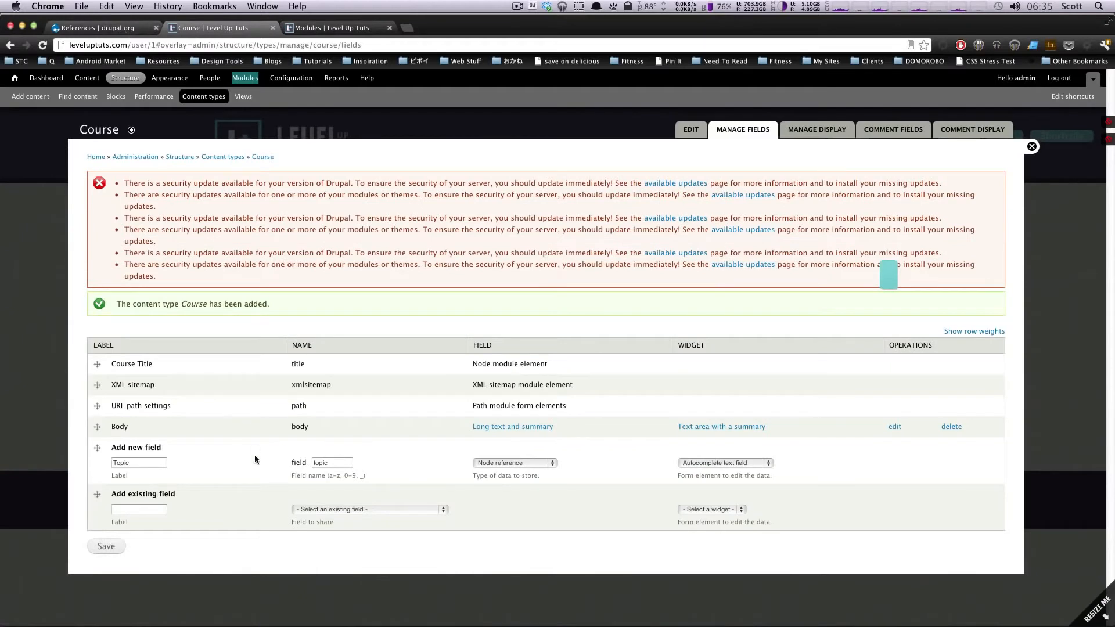
left_click(536, 466)
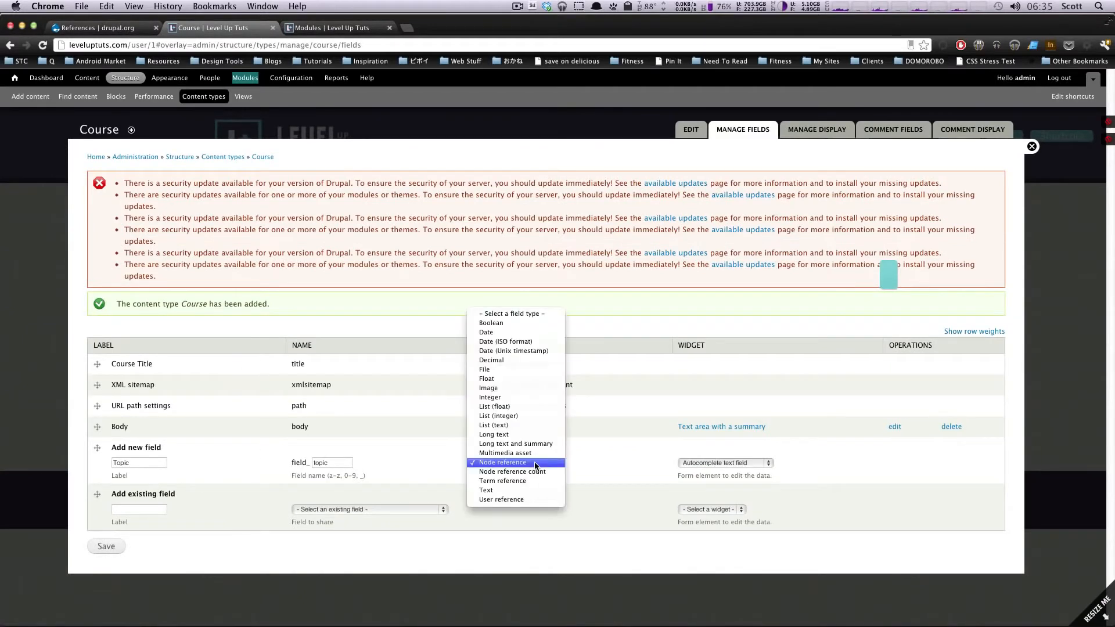
left_click(536, 463)
left_click(710, 462)
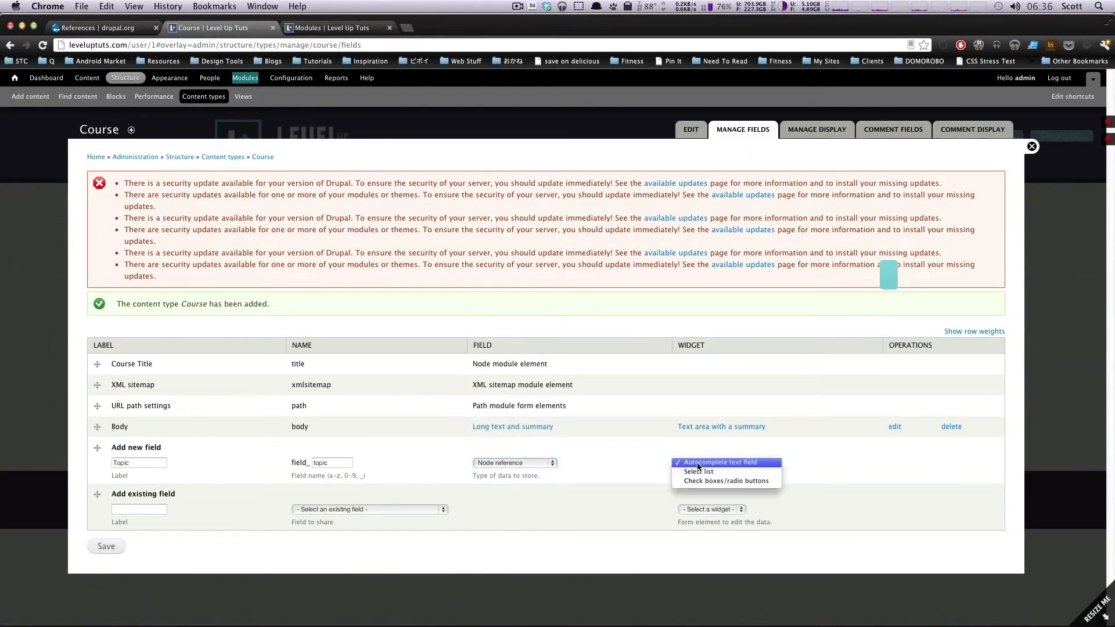
left_click(707, 481)
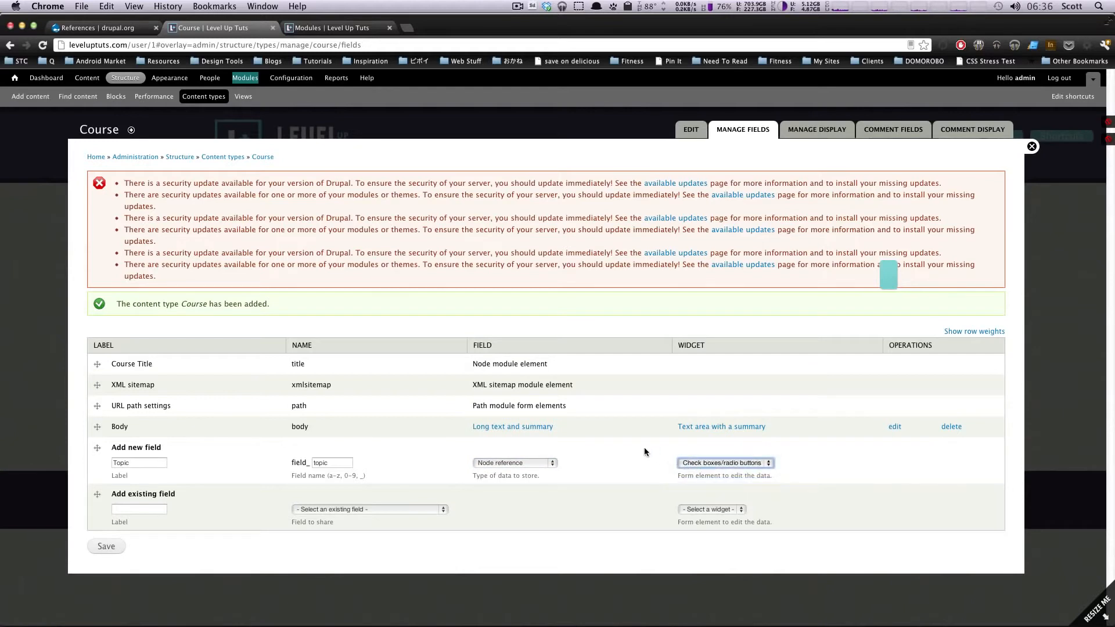
left_click(109, 547)
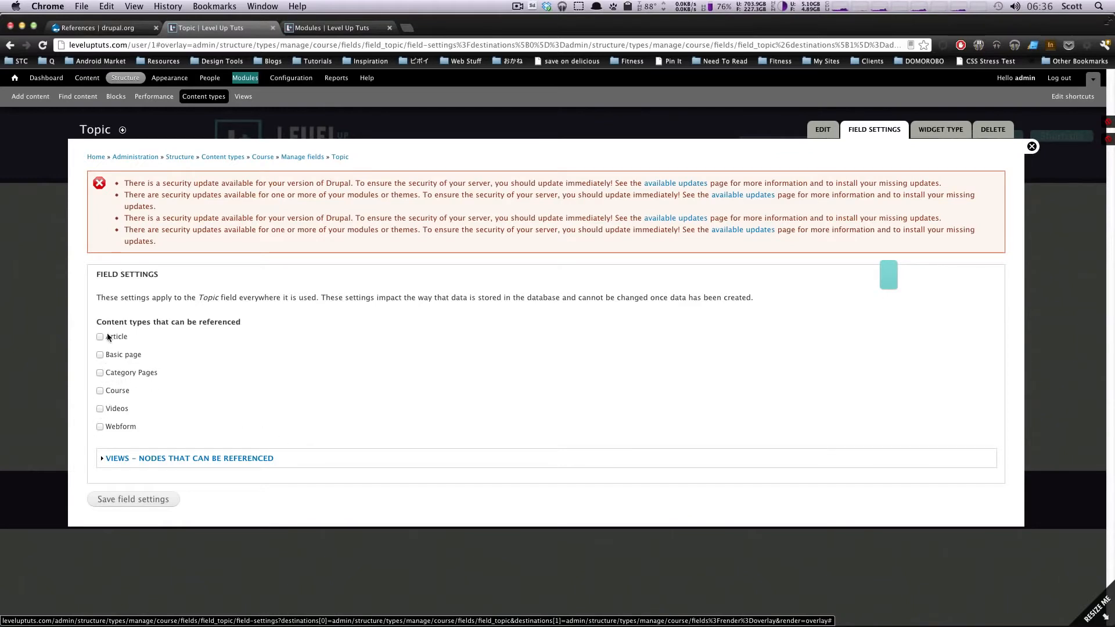
- Allow the Topic field to reference the Category Pages content type, and save the field settings
left_click_drag(116, 321, 242, 322)
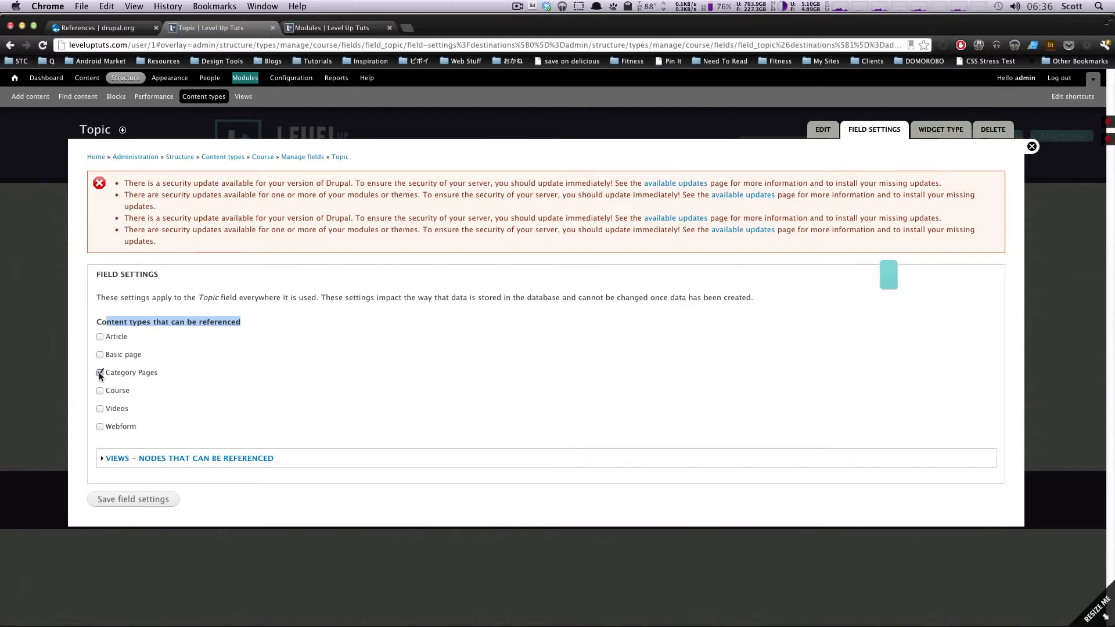
left_click_drag(107, 375, 167, 371)
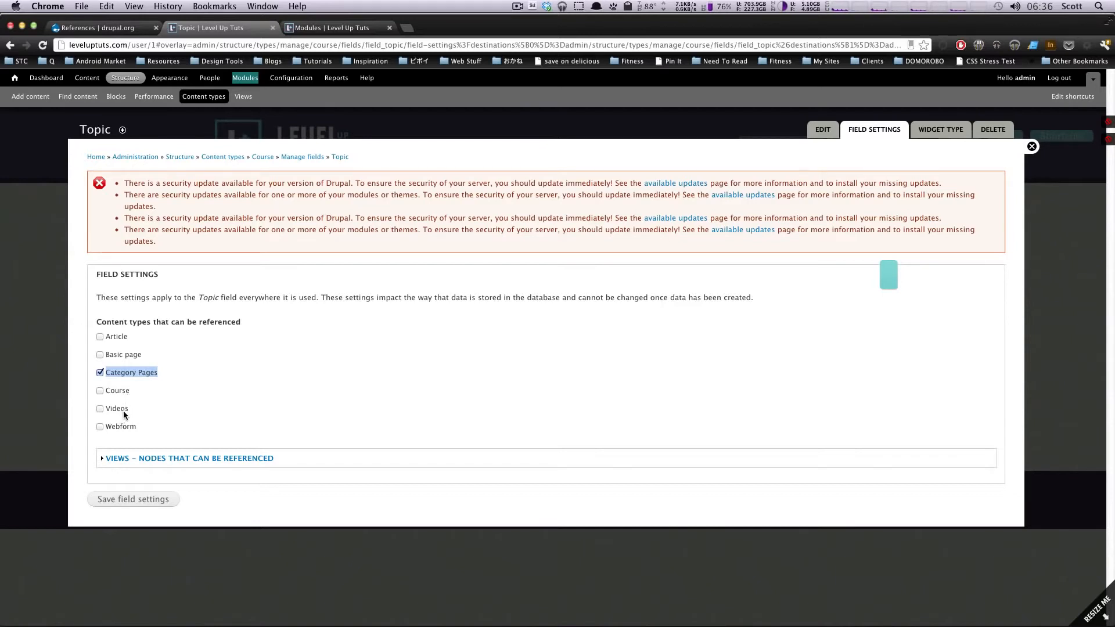
left_click(152, 500)
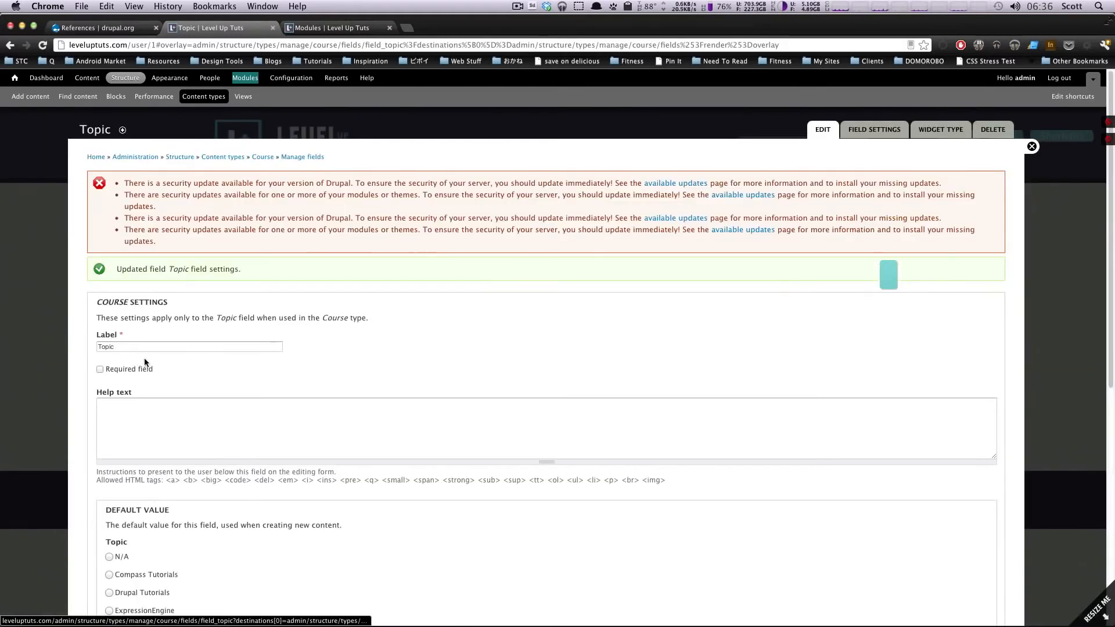
- Set the Topic field's number of values to Unlimited and save its settings
scroll(154, 349, "down", 5)
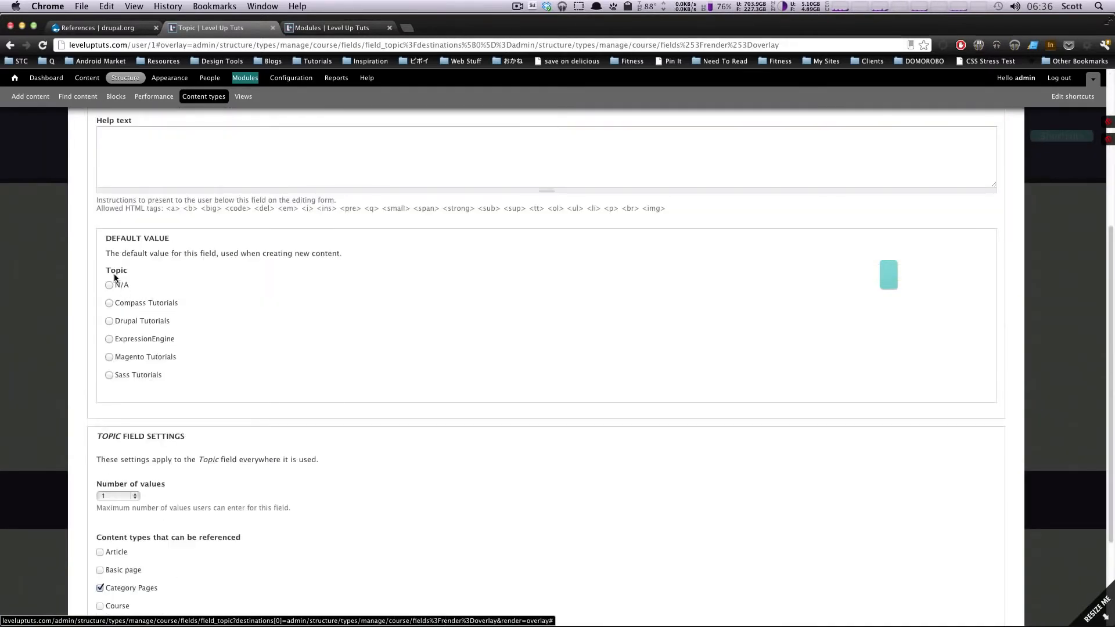
left_click(119, 496)
left_click(126, 488)
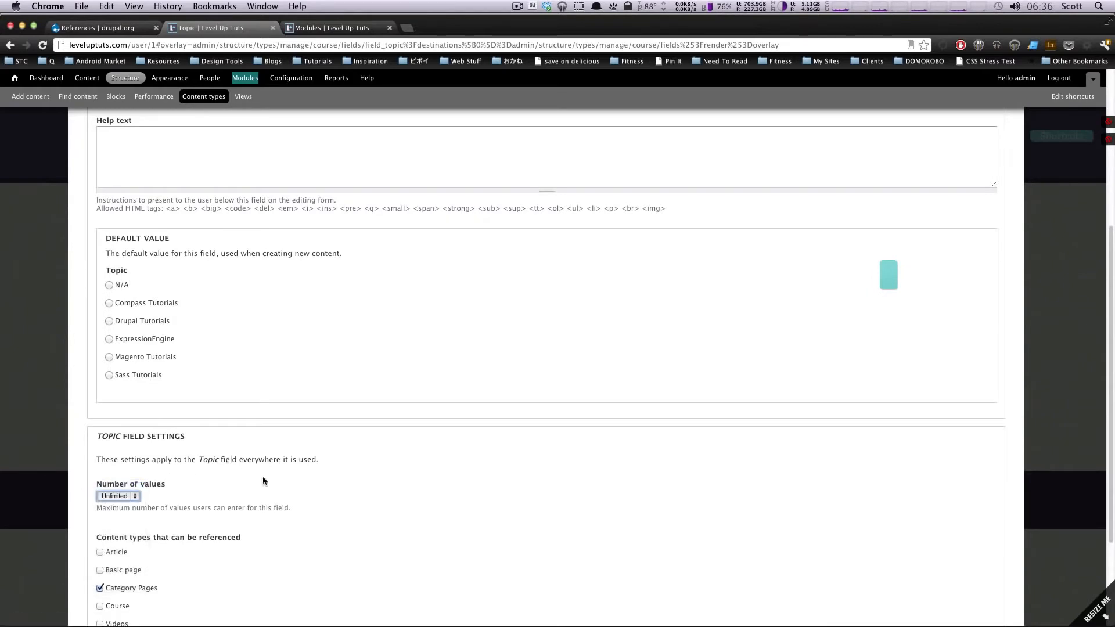
scroll(148, 493, "down", 5)
left_click(127, 353)
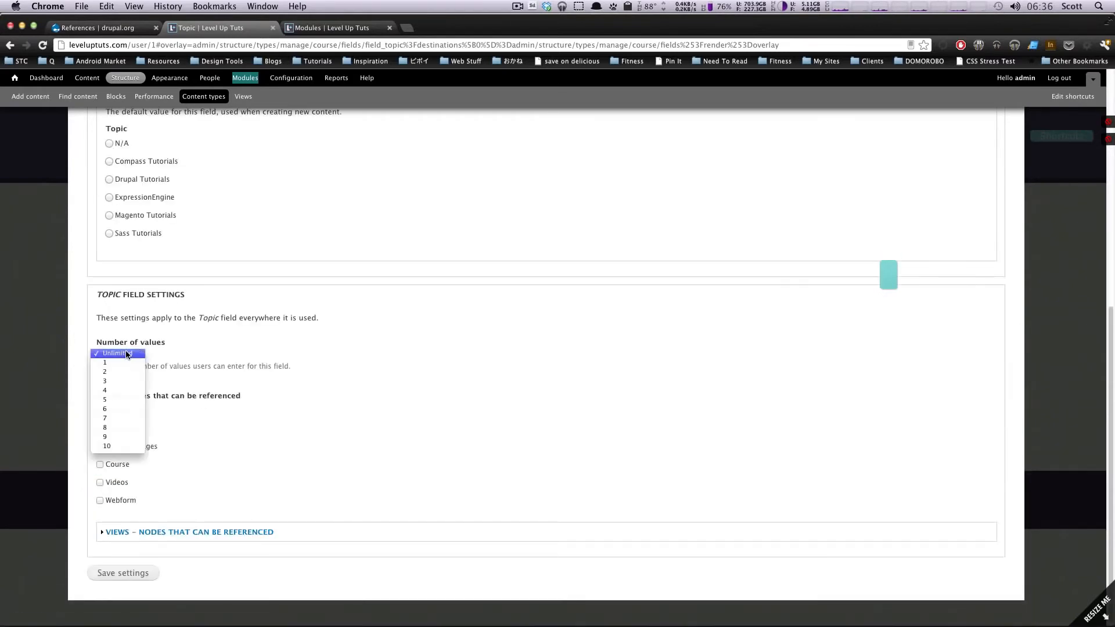
left_click(124, 363)
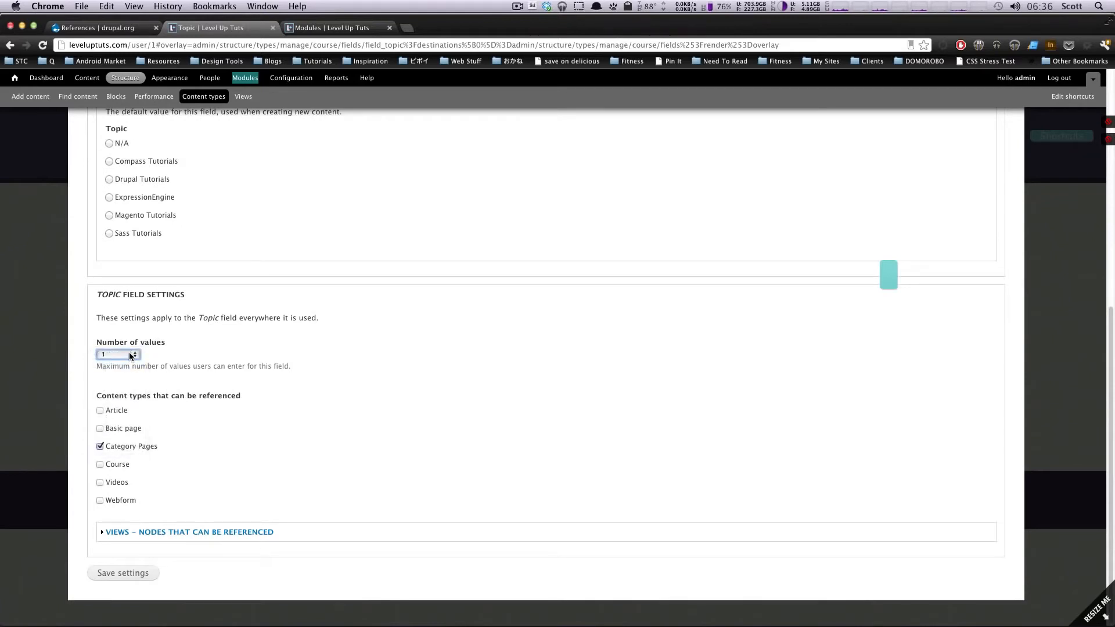
left_click(129, 354)
left_click(127, 345)
left_click(129, 575)
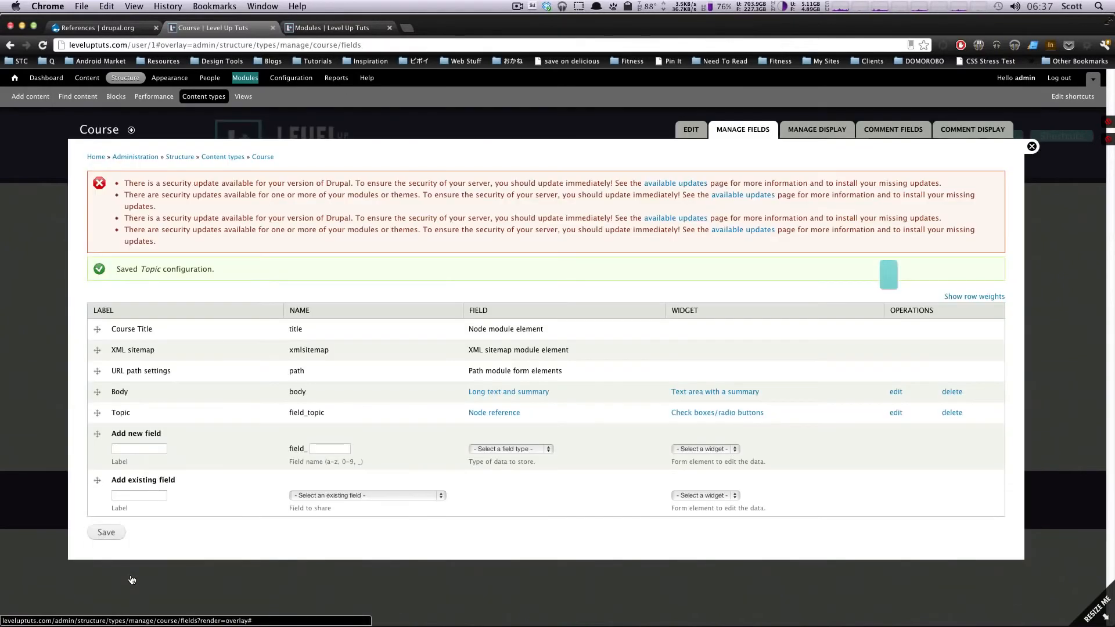
- Enter a new Course field labelled Course Videos with the field name course_videos
left_click(127, 450)
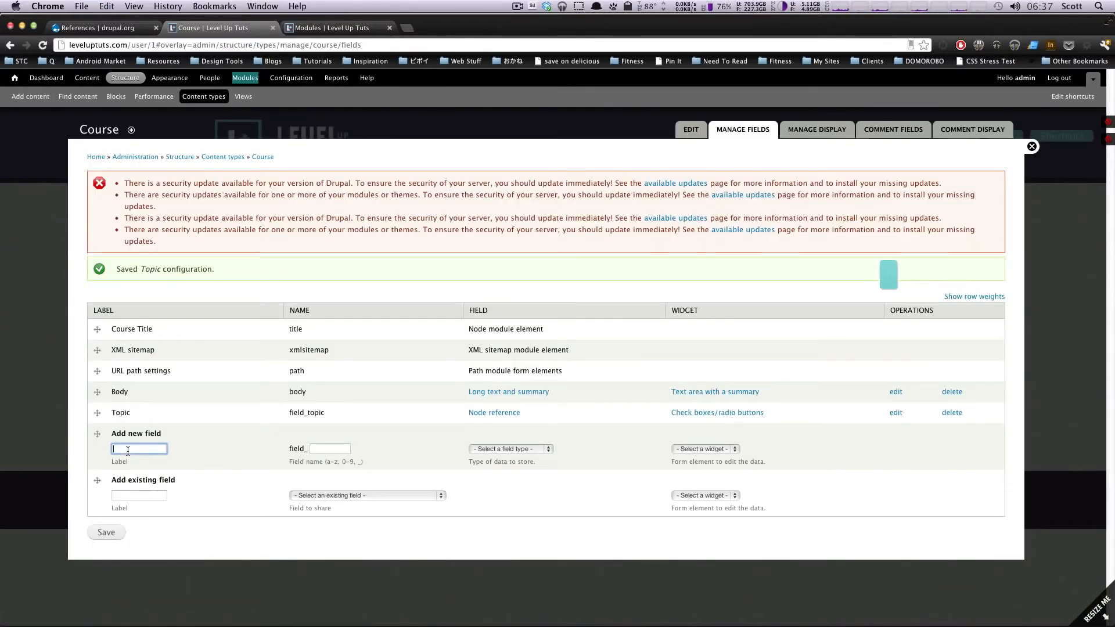
type("V")
type("Vid")
type("eos")
left_click(345, 445)
type("course_vi")
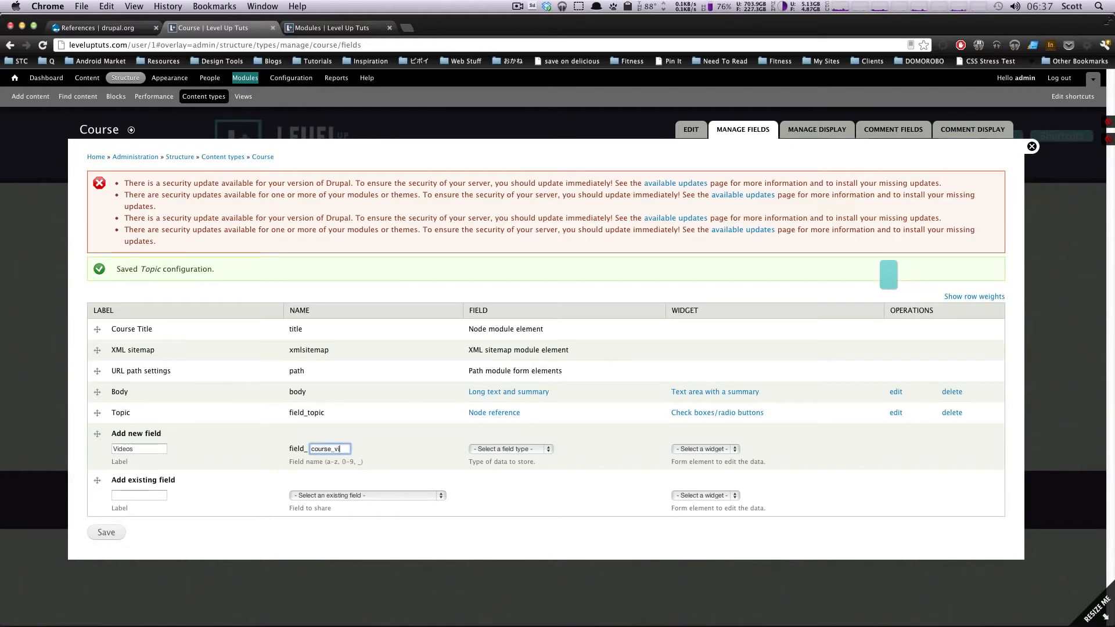
type("deos")
double_click(124, 449)
type("Course Videos")
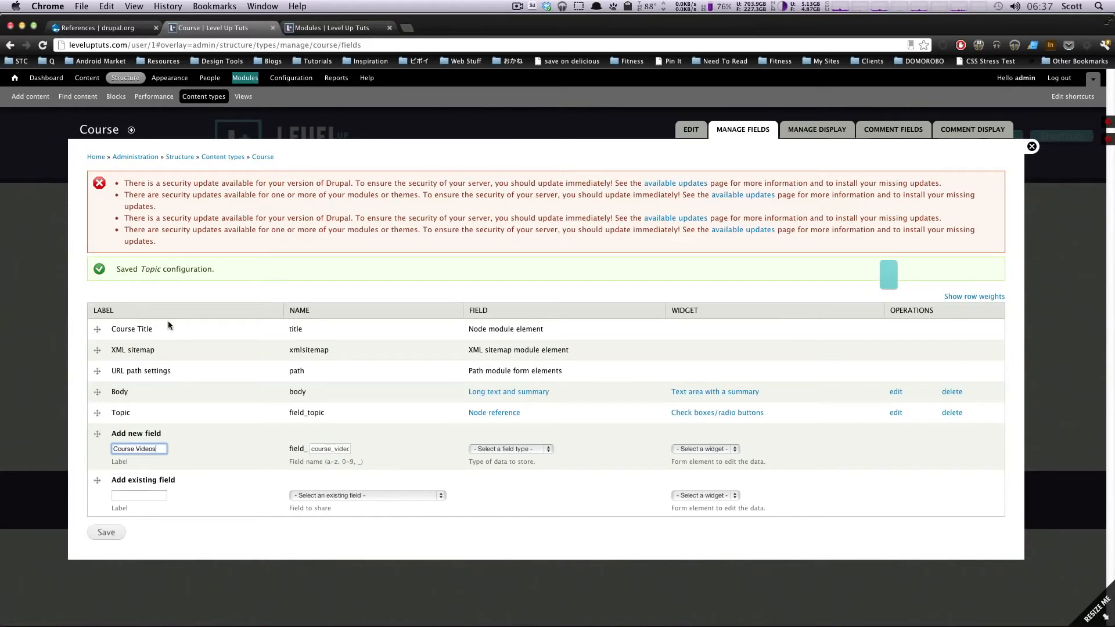
- Make Course Videos a Node reference field with the Autocomplete text field widget, and save it
left_click(522, 449)
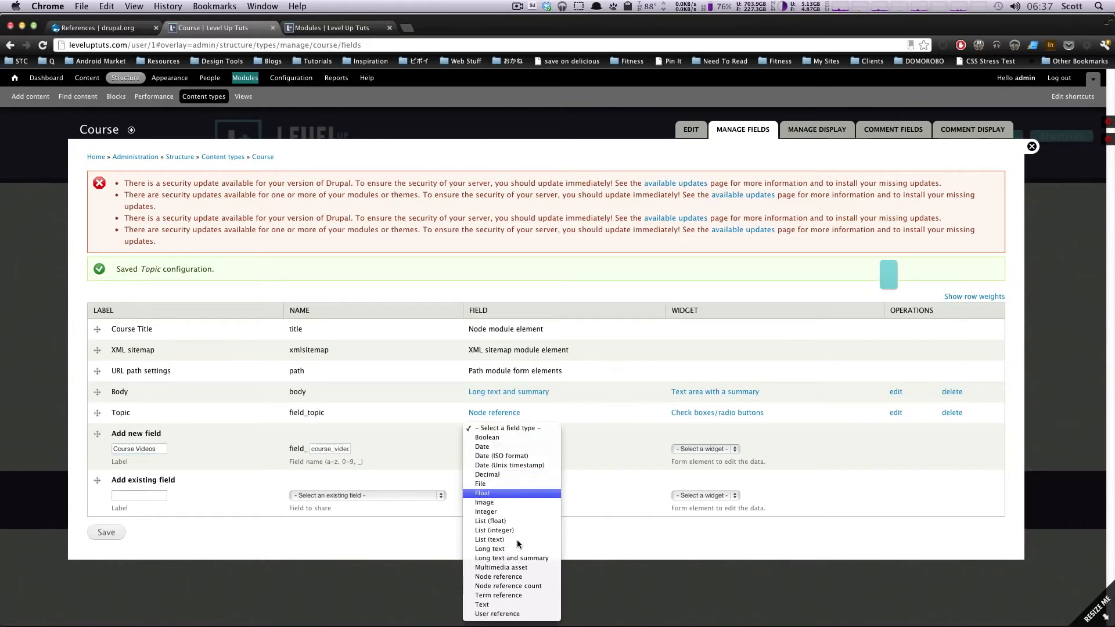
left_click(498, 577)
left_click(710, 450)
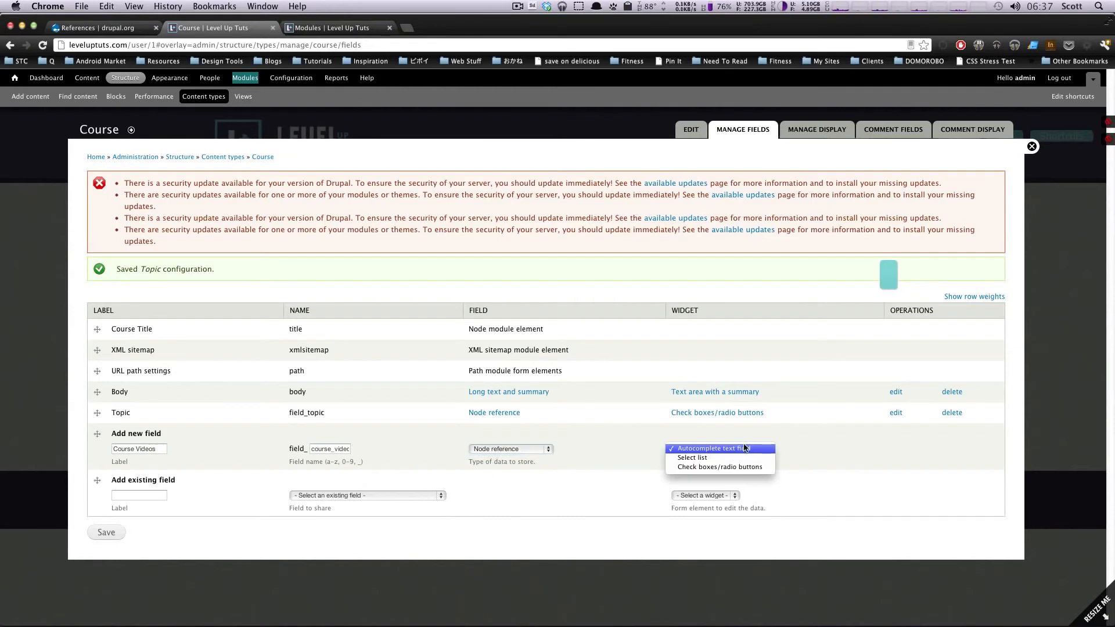
left_click(747, 448)
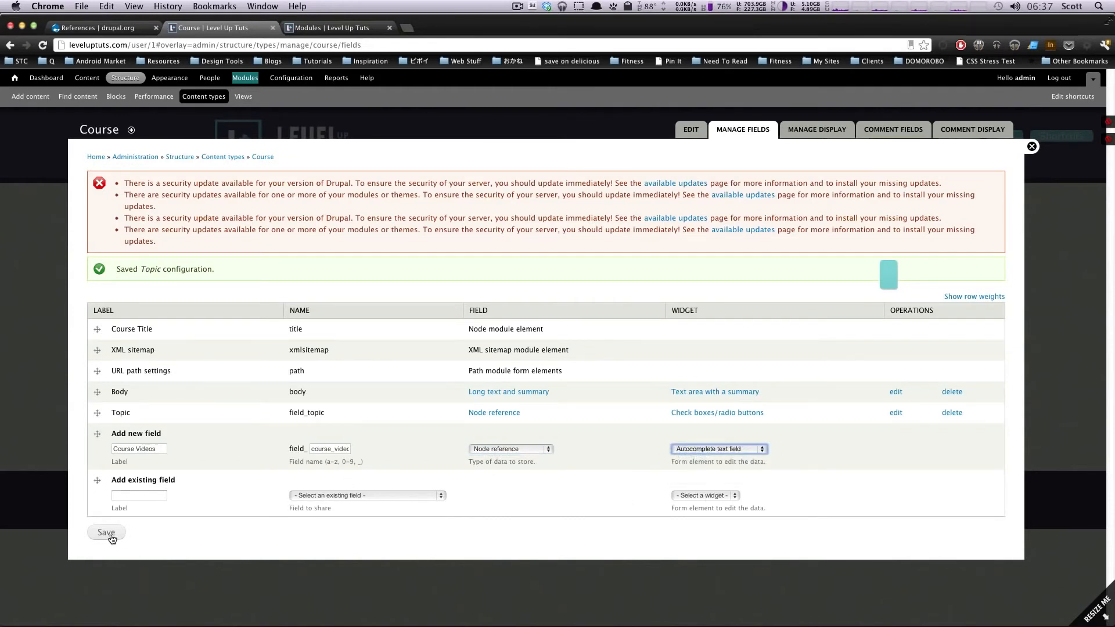
left_click(112, 539)
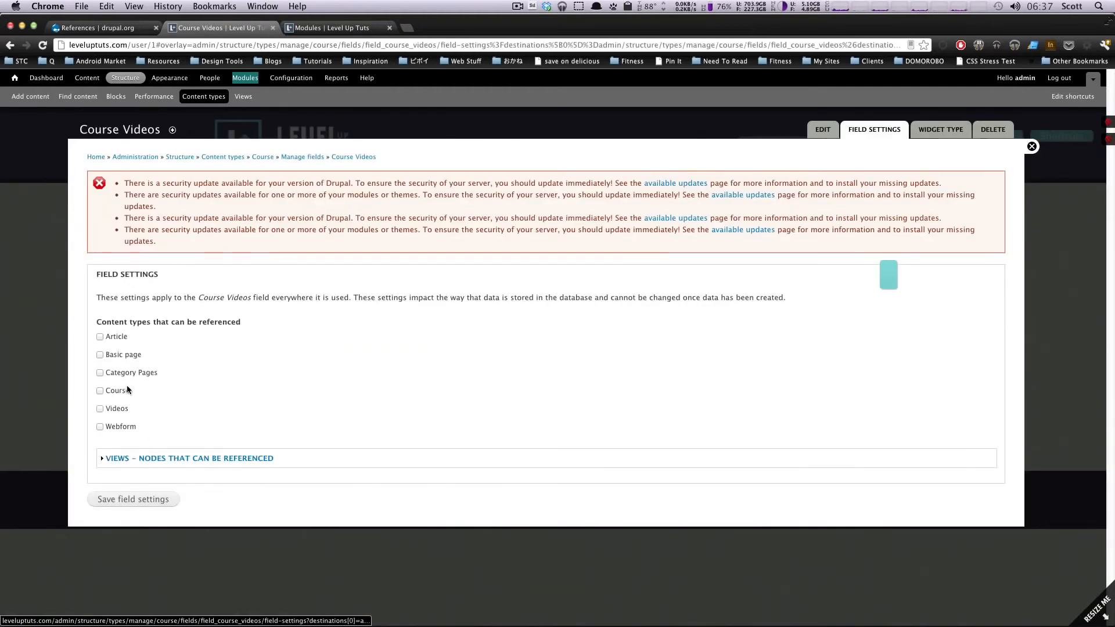
- Let the Course Videos field reference the Videos content type with Unlimited values, saving its settings
left_click(100, 409)
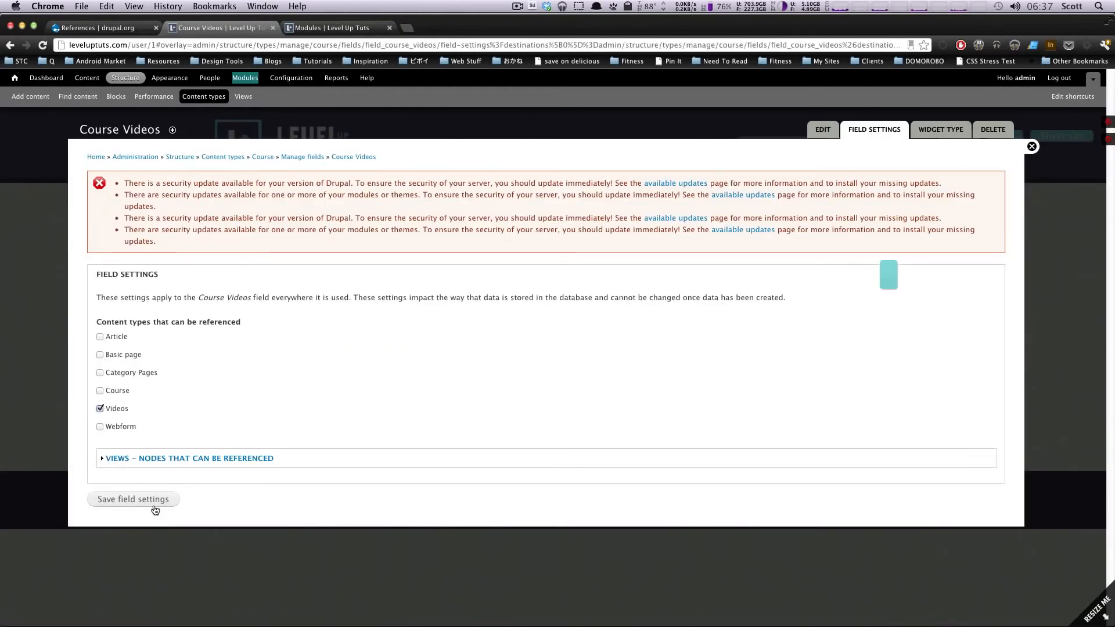
left_click(155, 507)
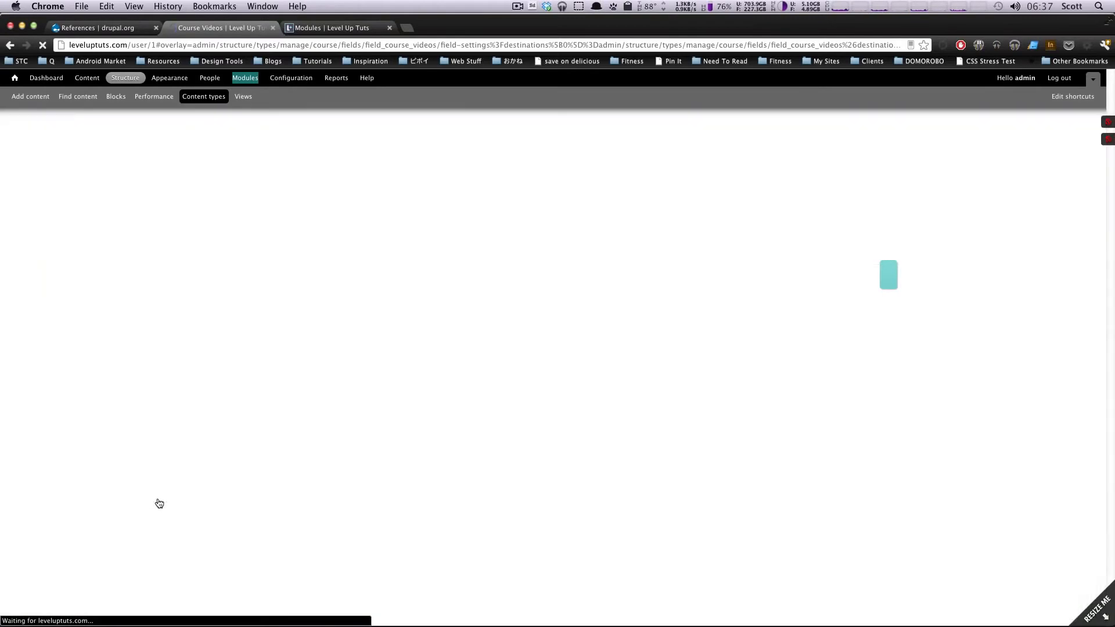
scroll(158, 411, "down", 6)
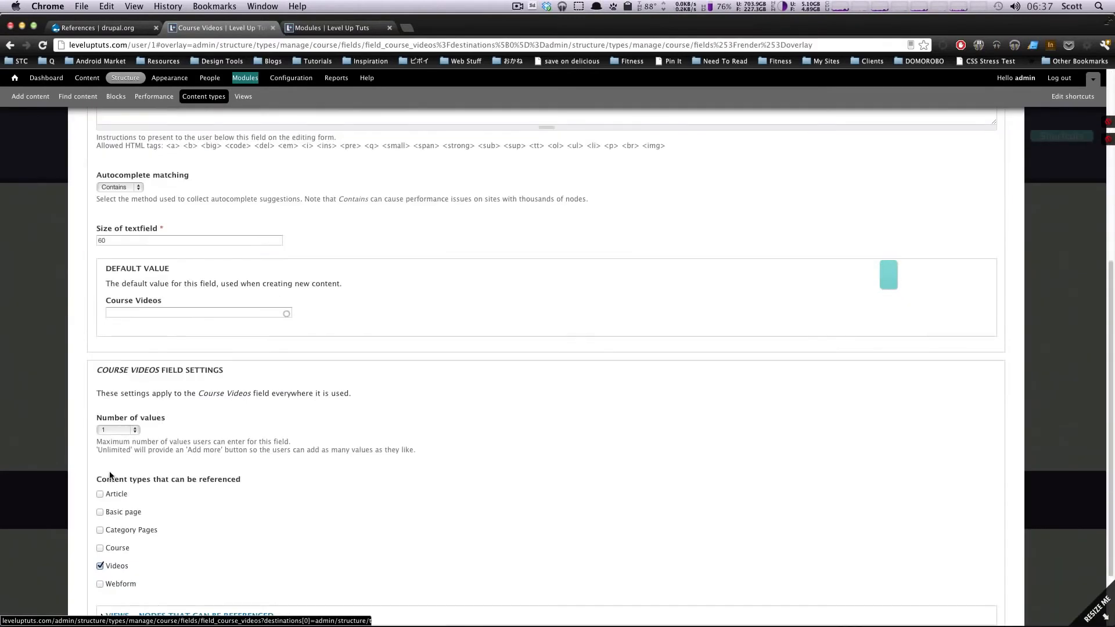
left_click(130, 433)
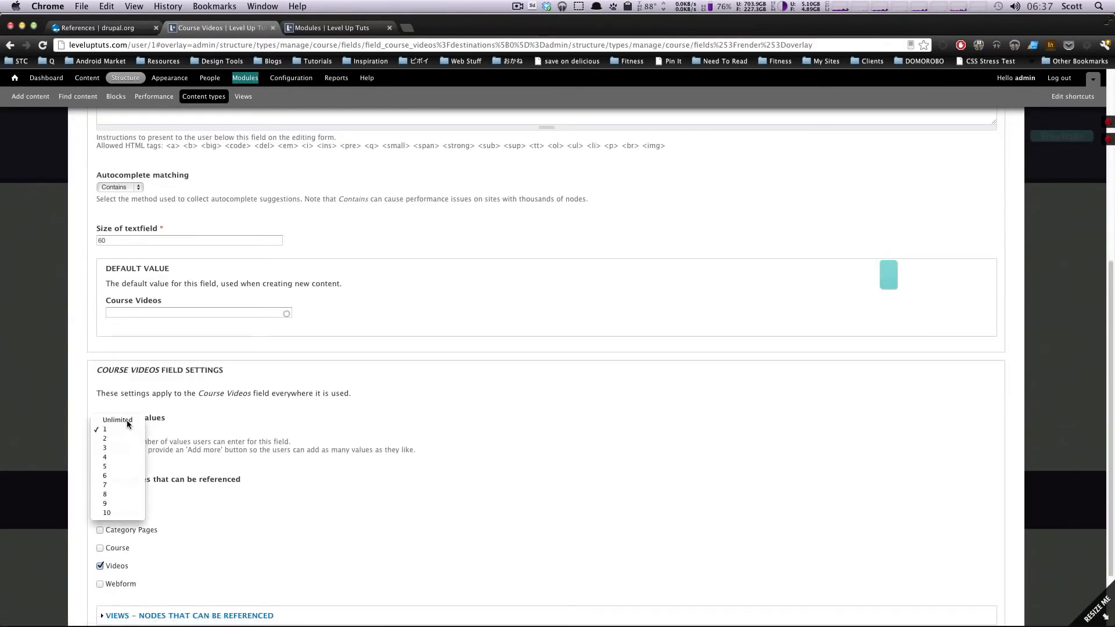
left_click(123, 420)
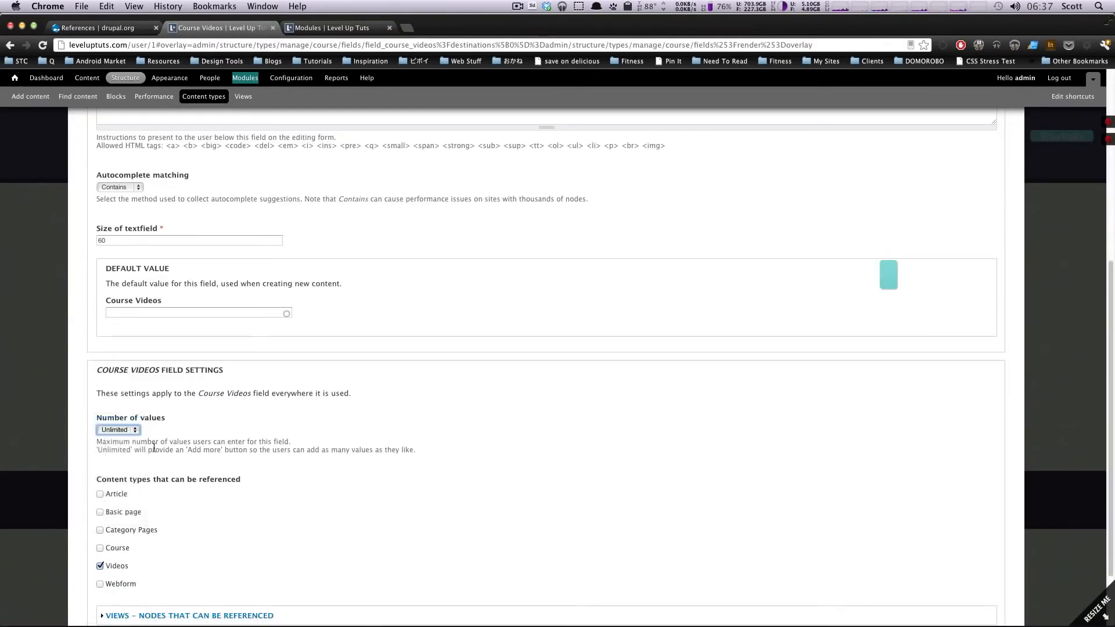
scroll(226, 444, "down", 3)
left_click(226, 441)
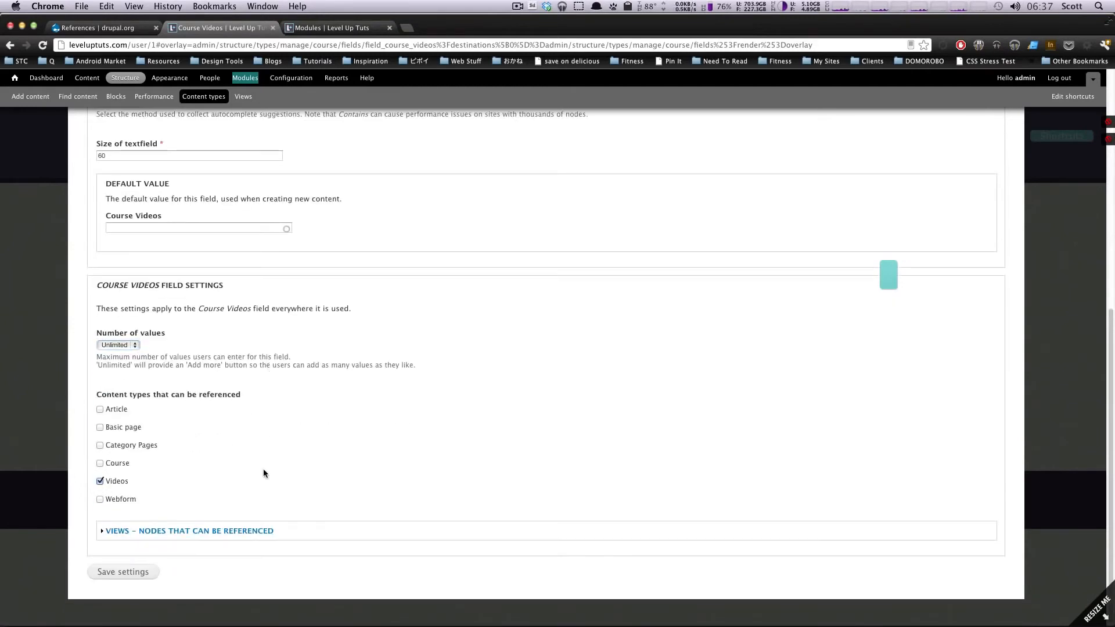
left_click(135, 580)
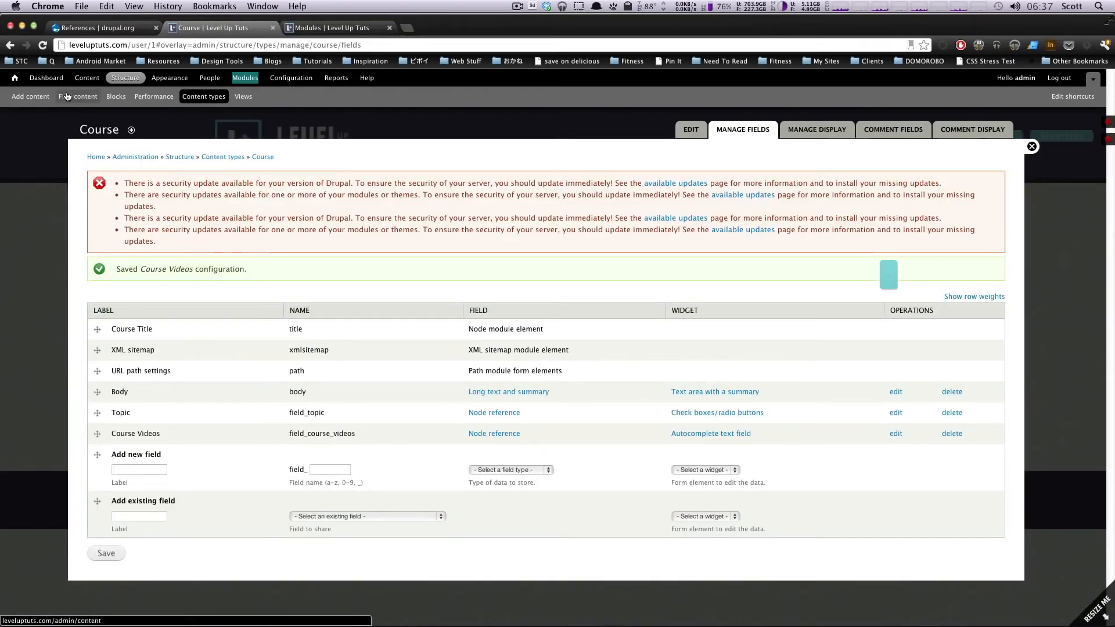
- Start a new Course content item titled Views and assign it the topic Drupal Tutorials
left_click(30, 96)
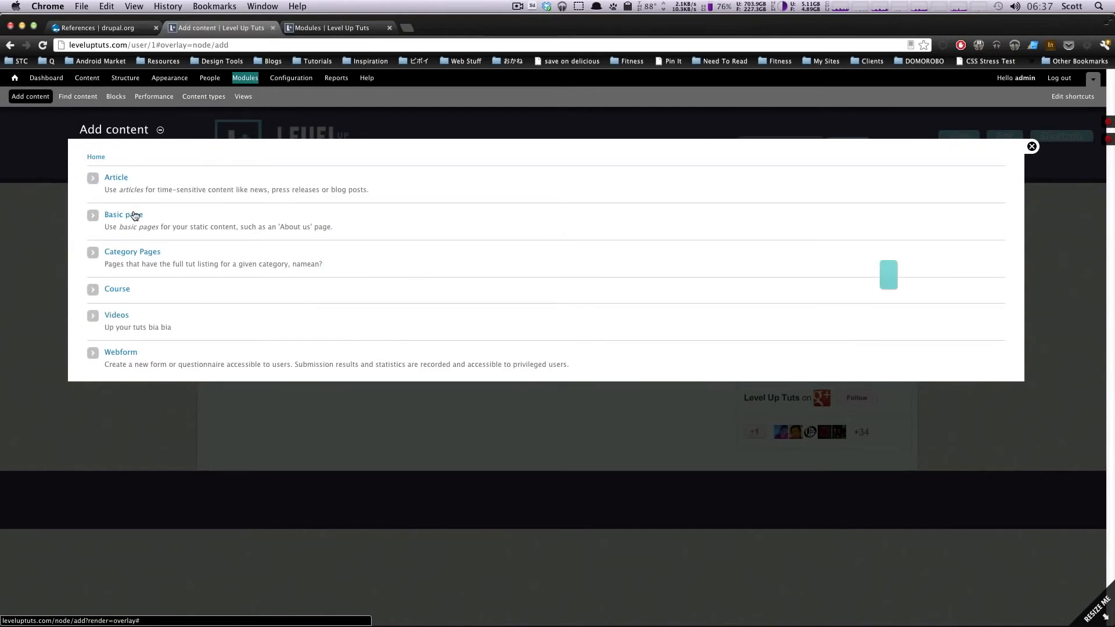
left_click(112, 291)
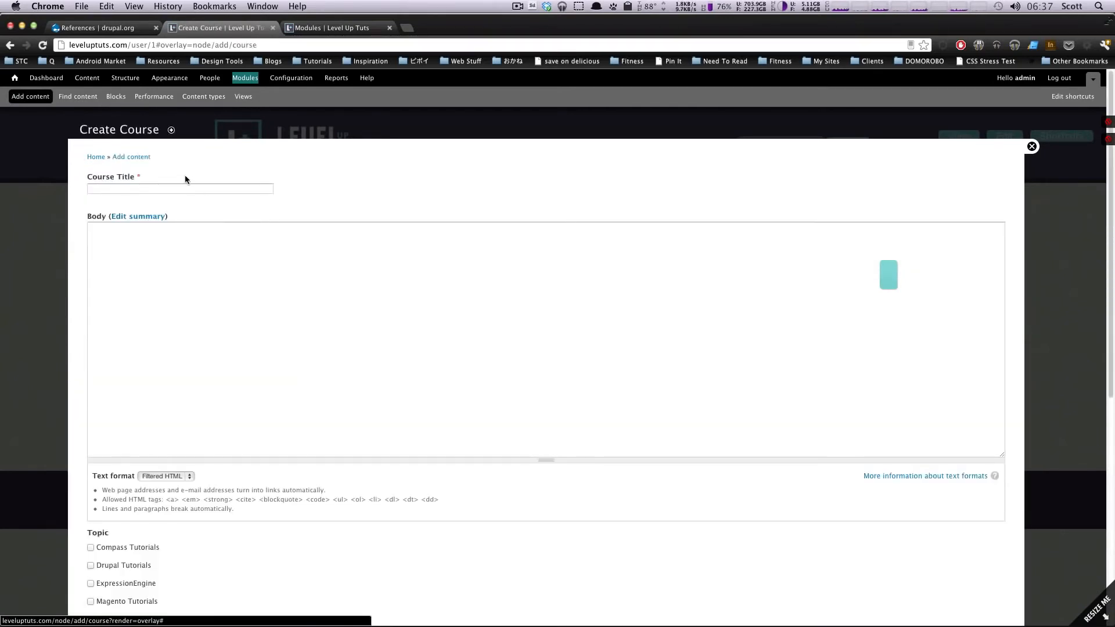
left_click(185, 188)
type("Views")
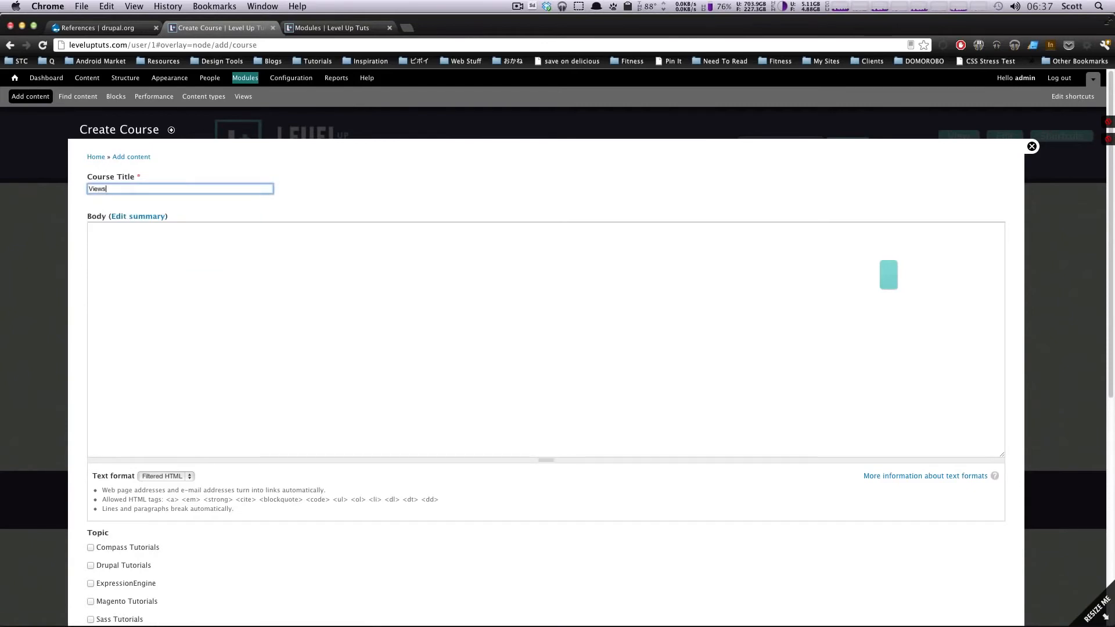
left_click(88, 283)
scroll(88, 282, "down", 3)
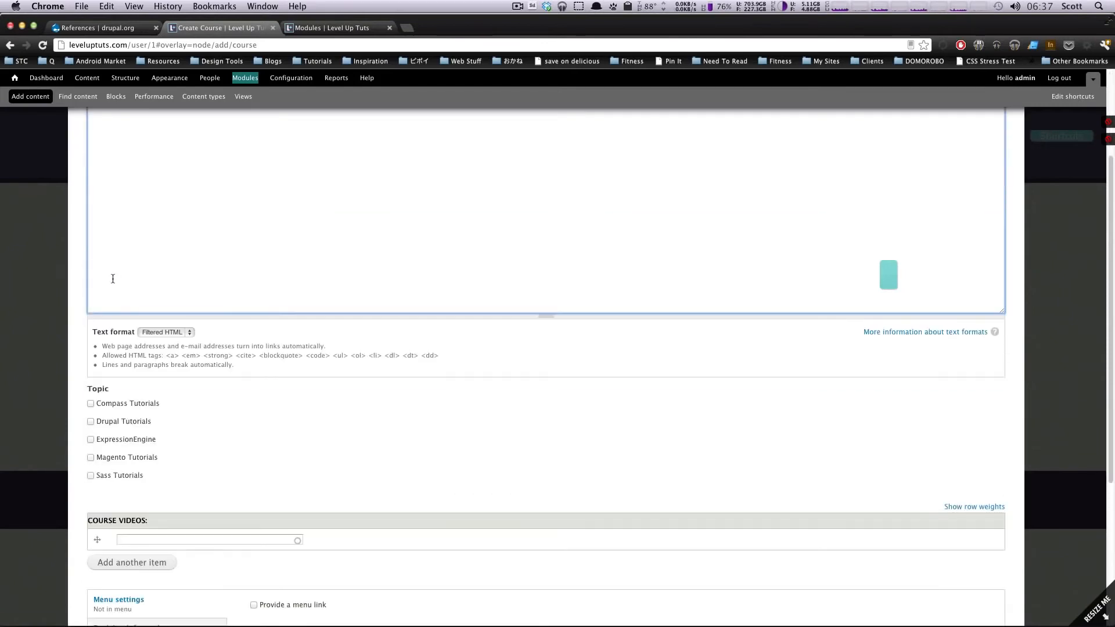
scroll(87, 283, "up", 1)
scroll(87, 282, "up", 2)
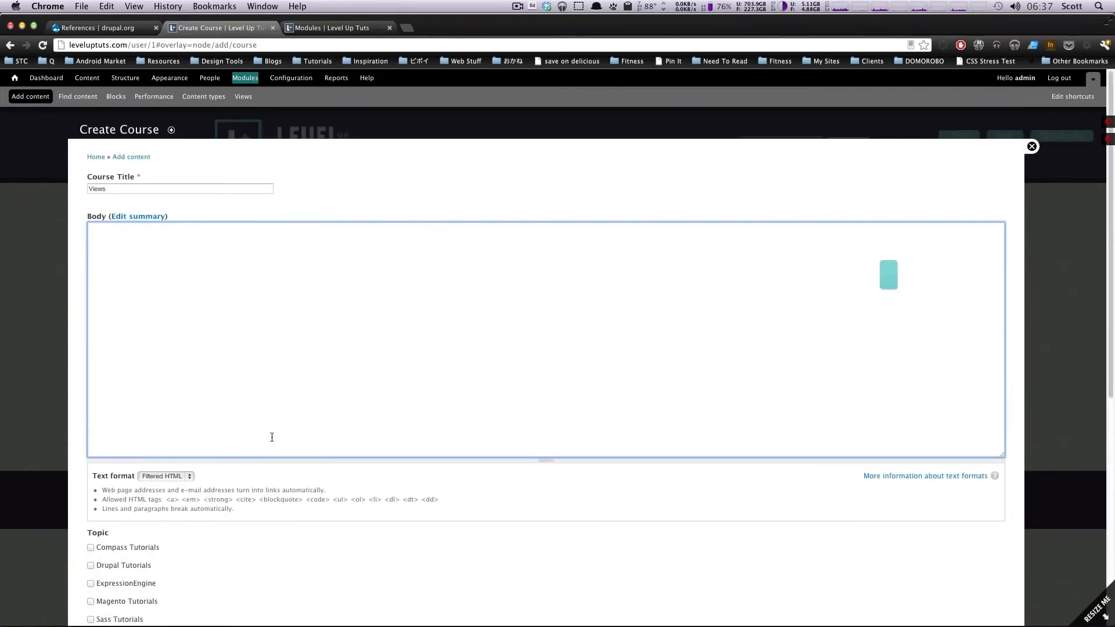
scroll(272, 438, "down", 6)
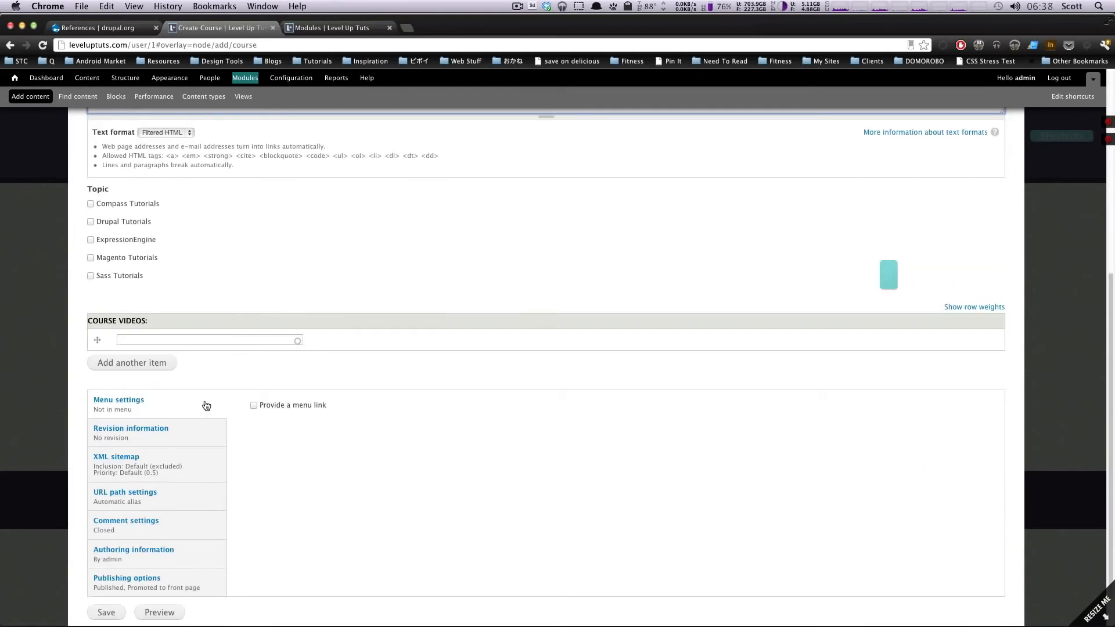
left_click(90, 222)
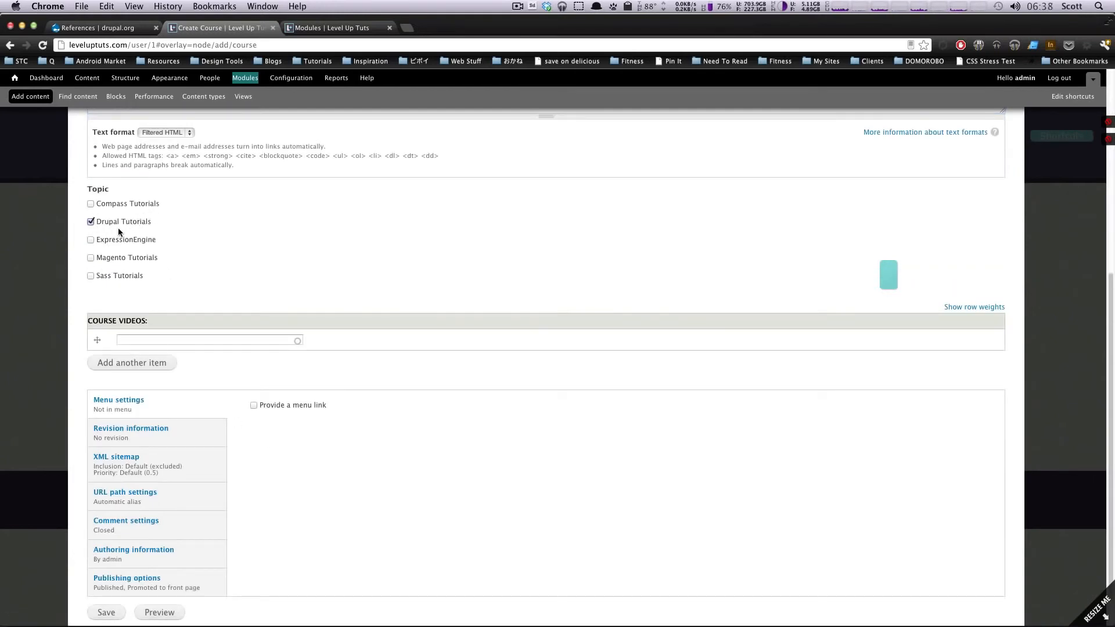
- Look up "view" in Course Videos and reference Drupal Tutorials #23 - An Introduction To Views as the first video
left_click(182, 342)
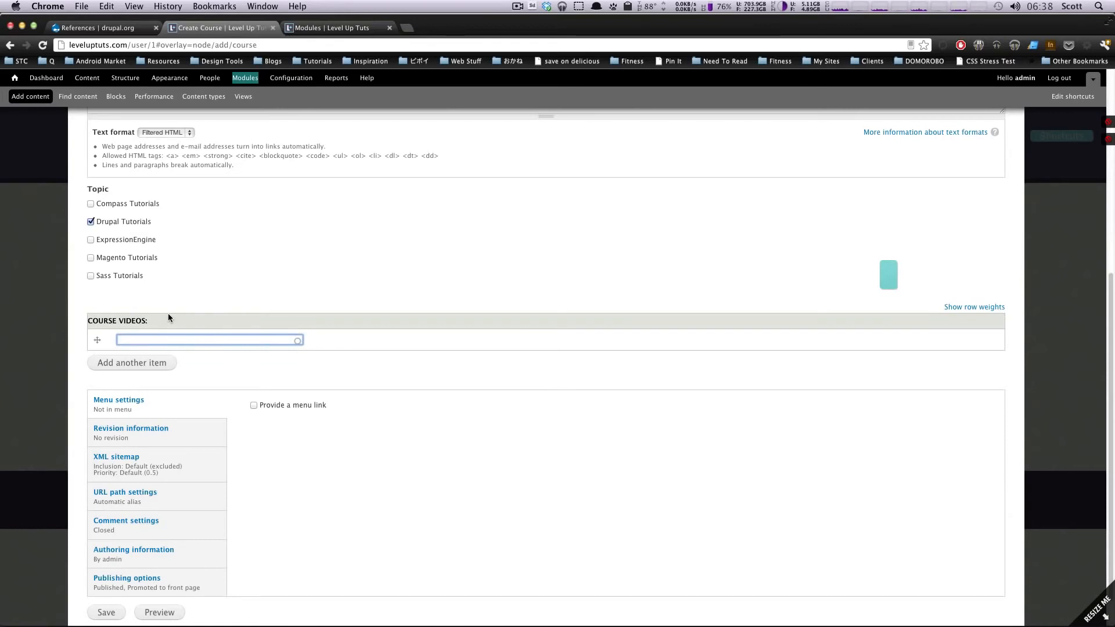
type("view")
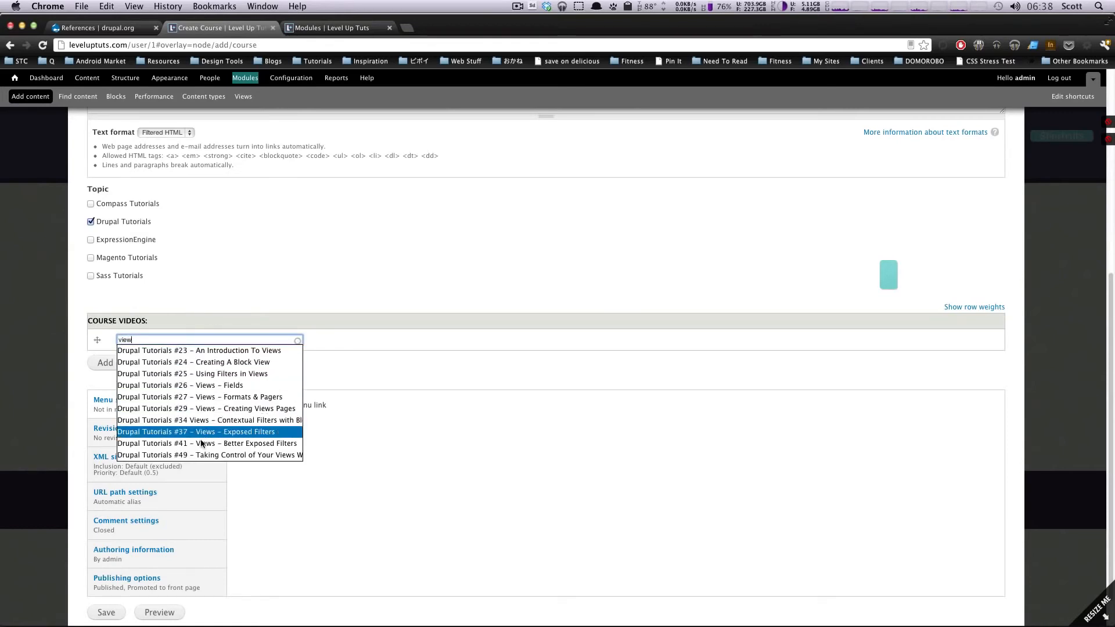
left_click(237, 351)
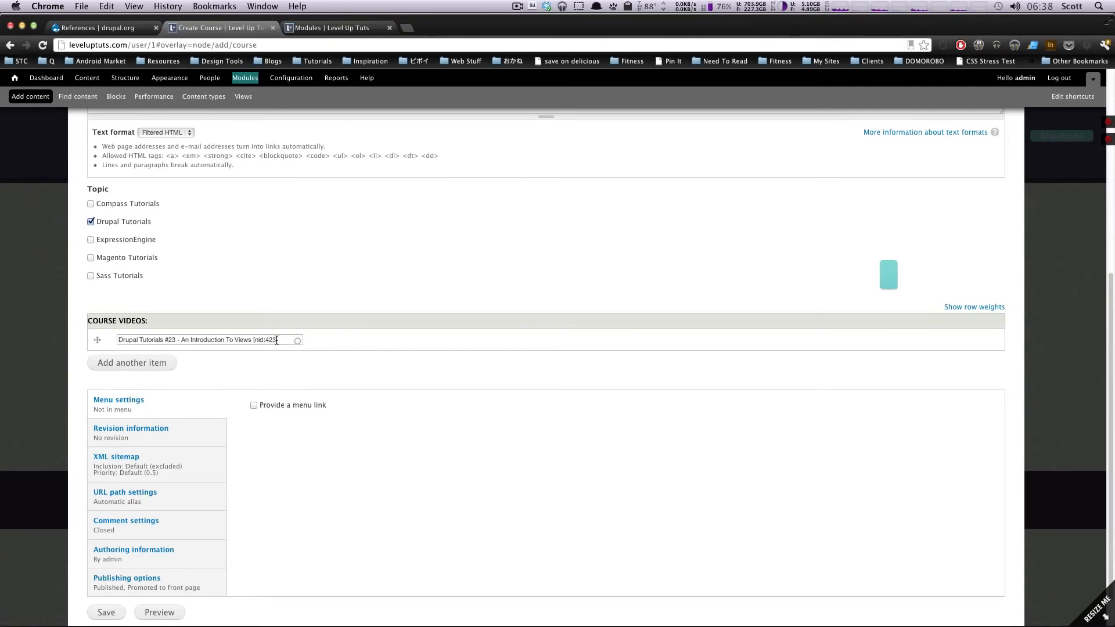
- Reference Drupal Tutorials #24 - Creating A Block View as the second course video, and add an empty third entry
left_click(129, 363)
left_click(141, 382)
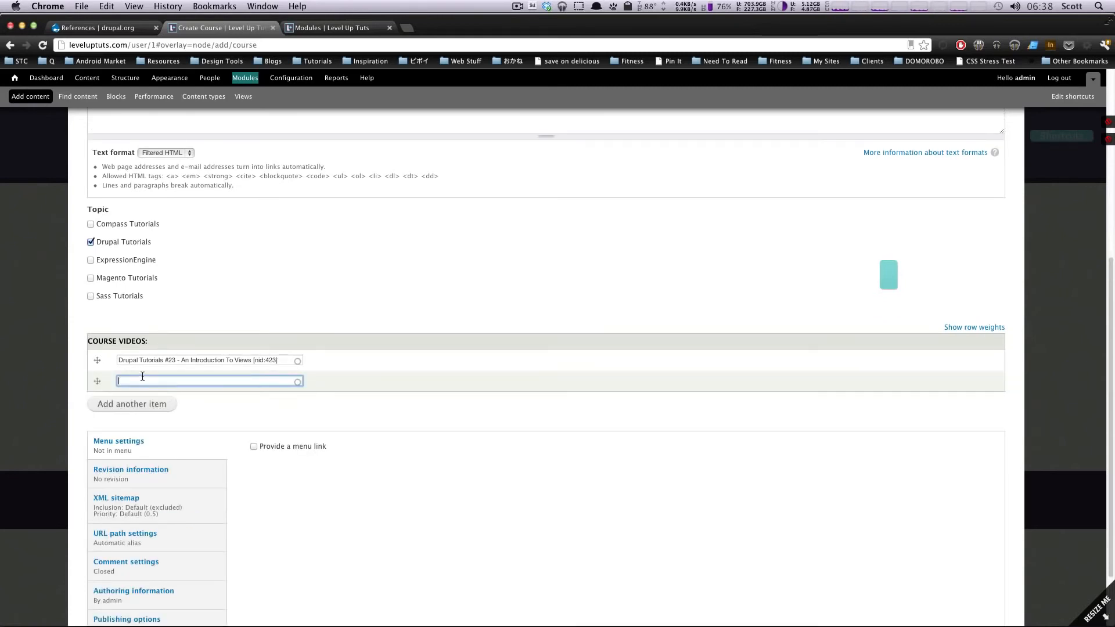
type("view")
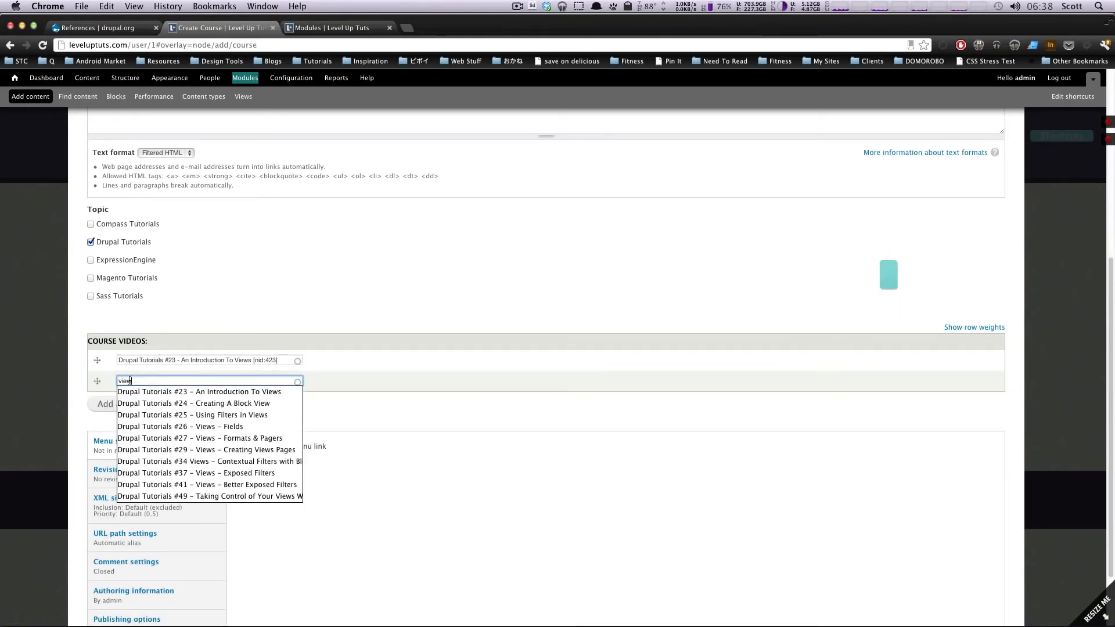
left_click(169, 405)
left_click(129, 403)
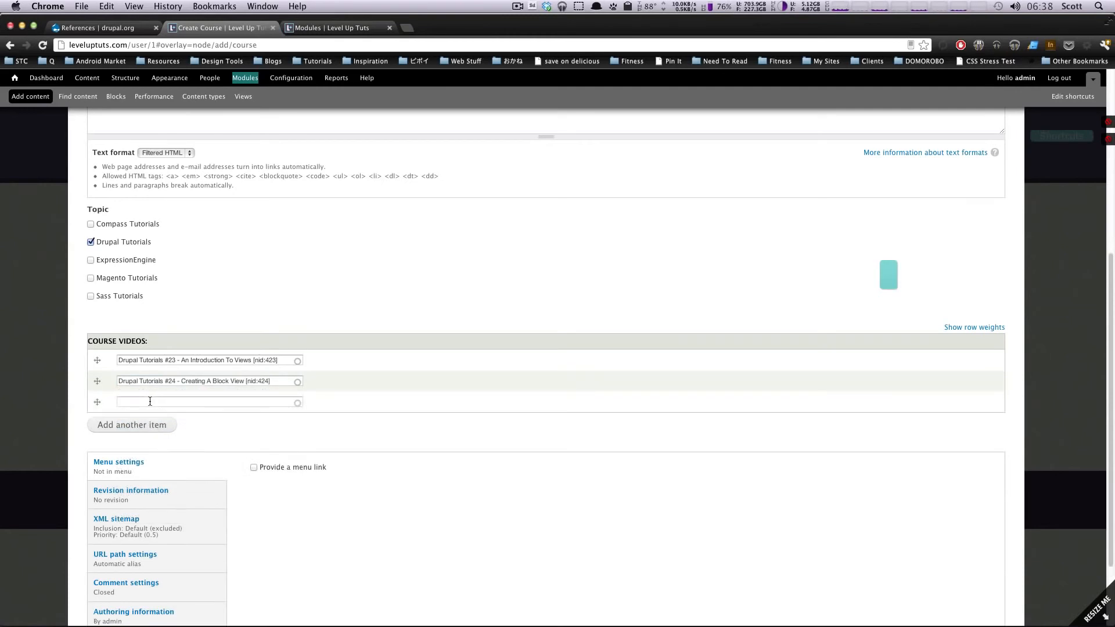
- Look up "view" in the empty third Course Videos entry and reference Drupal Tutorials #25 - Using Filters in Views
left_click(150, 401)
type("dr")
key("BackSpace")
key("BackSpace")
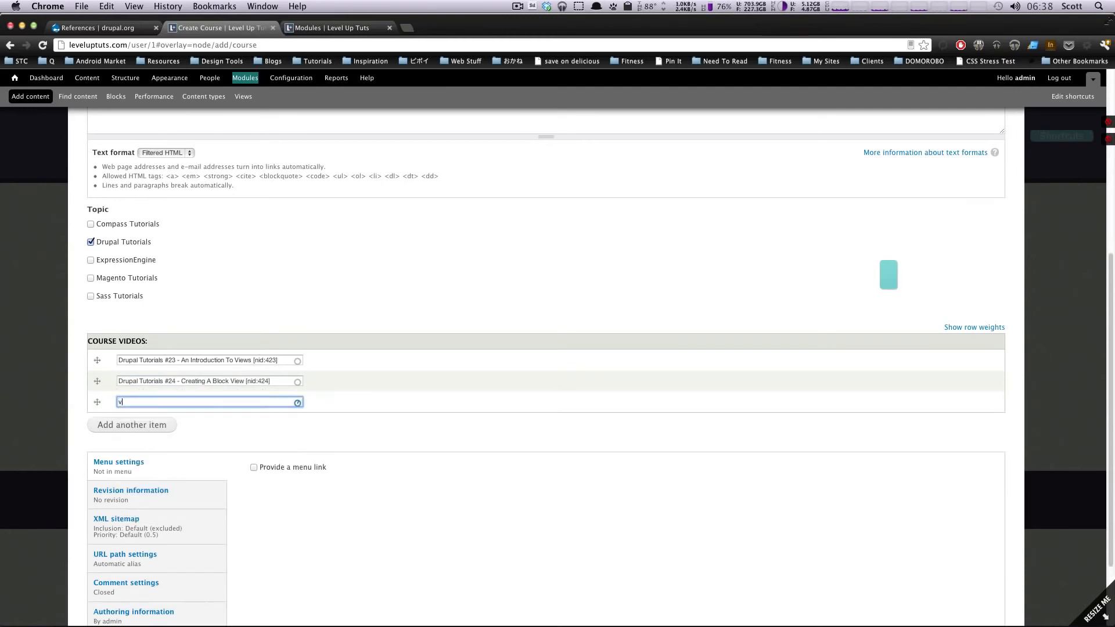
type("view")
left_click(165, 439)
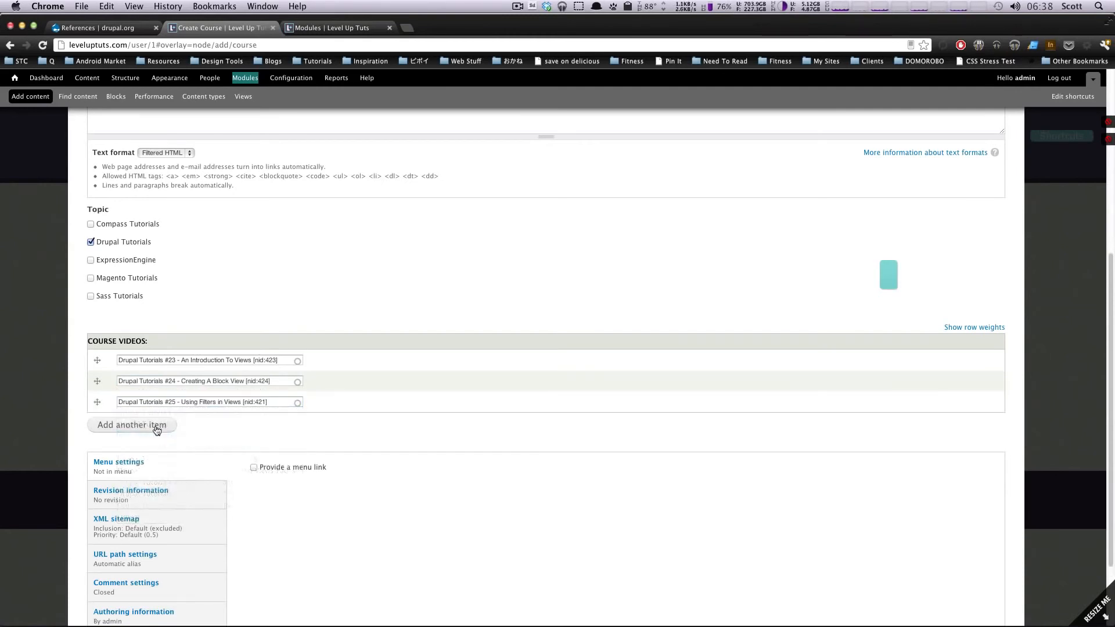
- Add a fourth course video referencing Drupal Tutorials #26 - Views - Fields, and save the Views course
left_click(156, 425)
left_click(167, 423)
type("view")
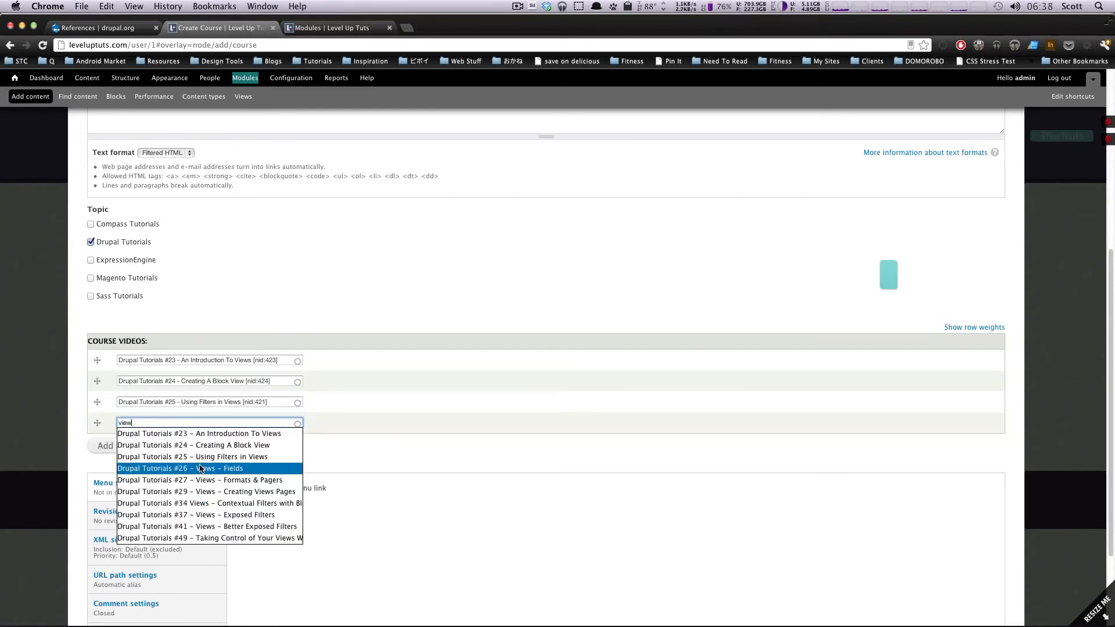
left_click(200, 468)
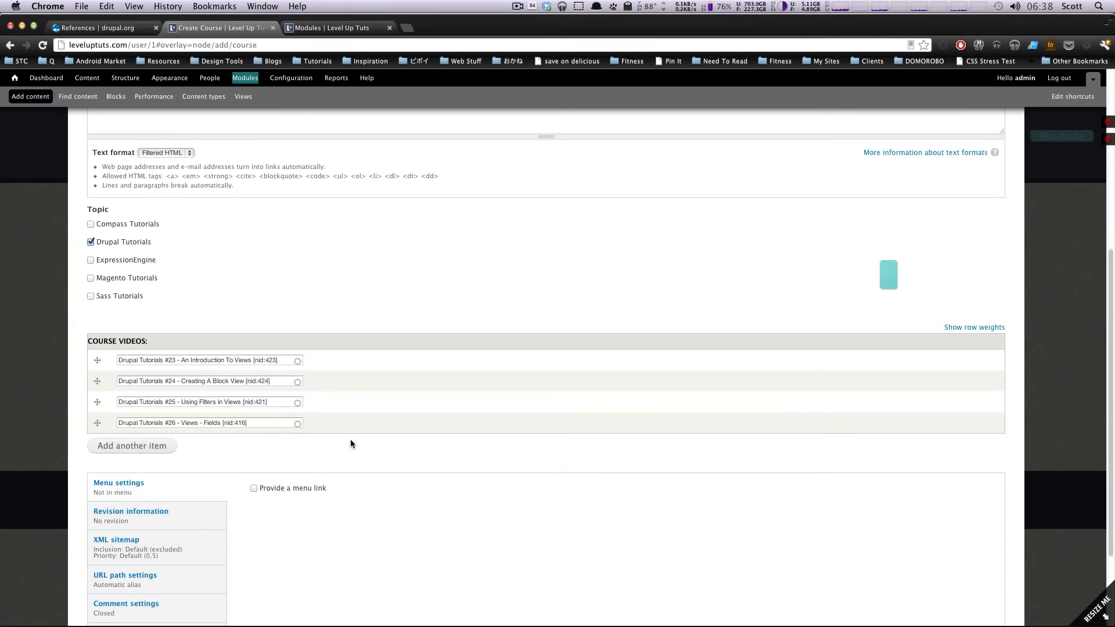
scroll(350, 439, "down", 3)
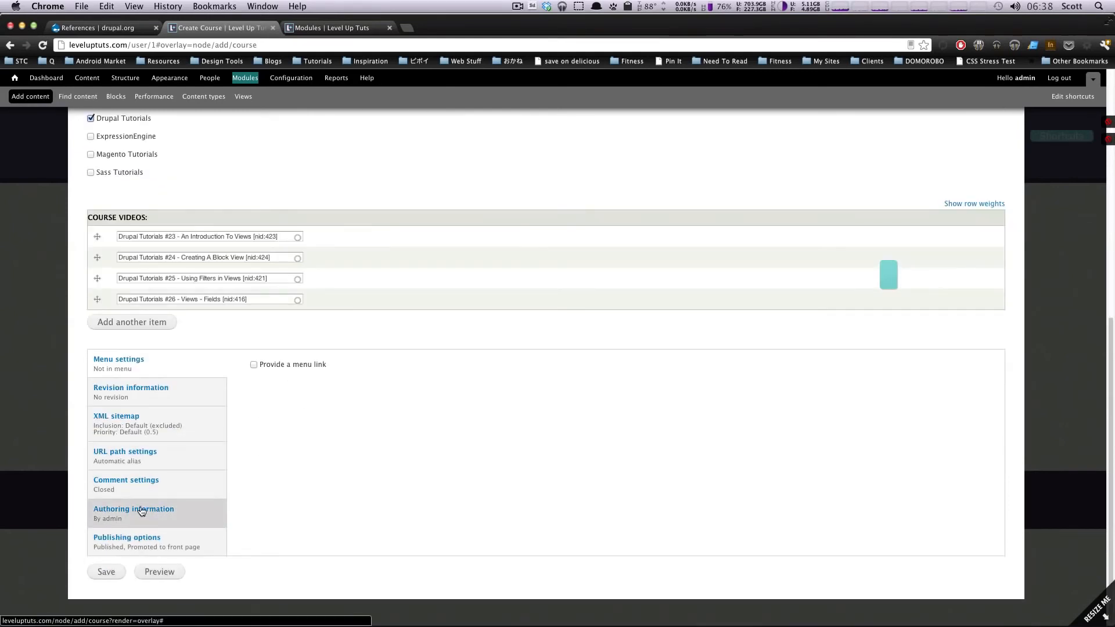
left_click(112, 571)
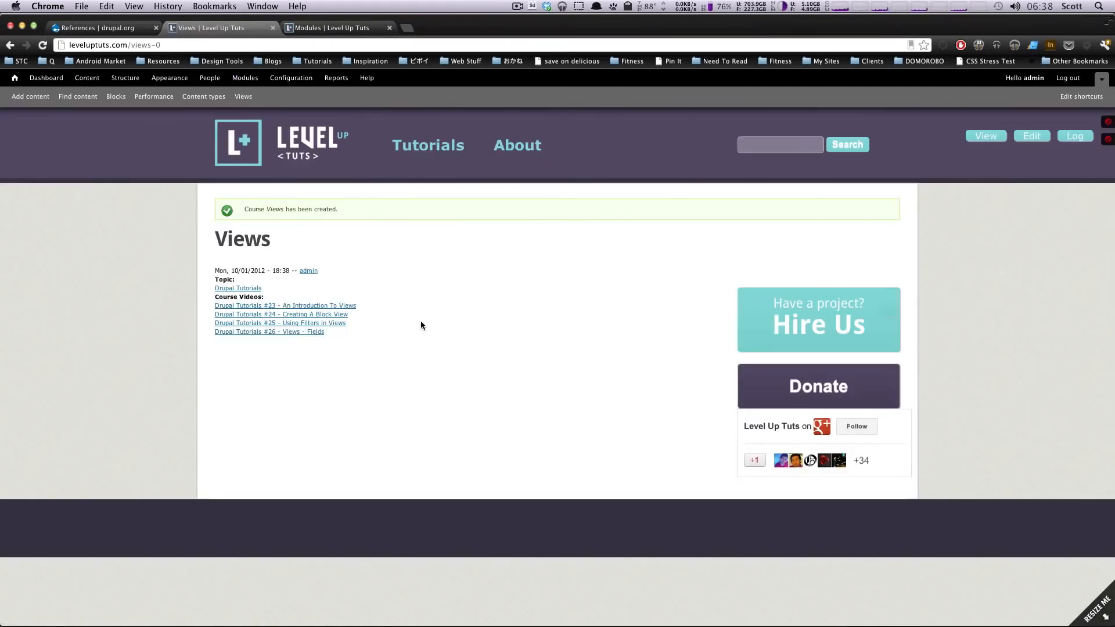
- Examine the title and the date and author line on the saved Views course page
left_click_drag(217, 231, 310, 249)
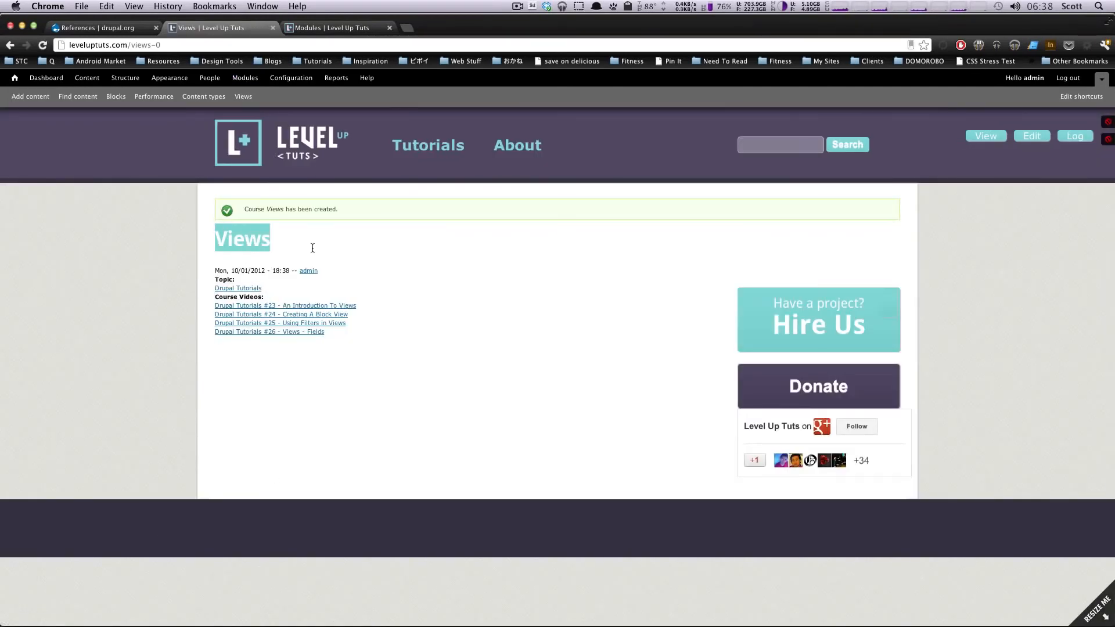
left_click(312, 247)
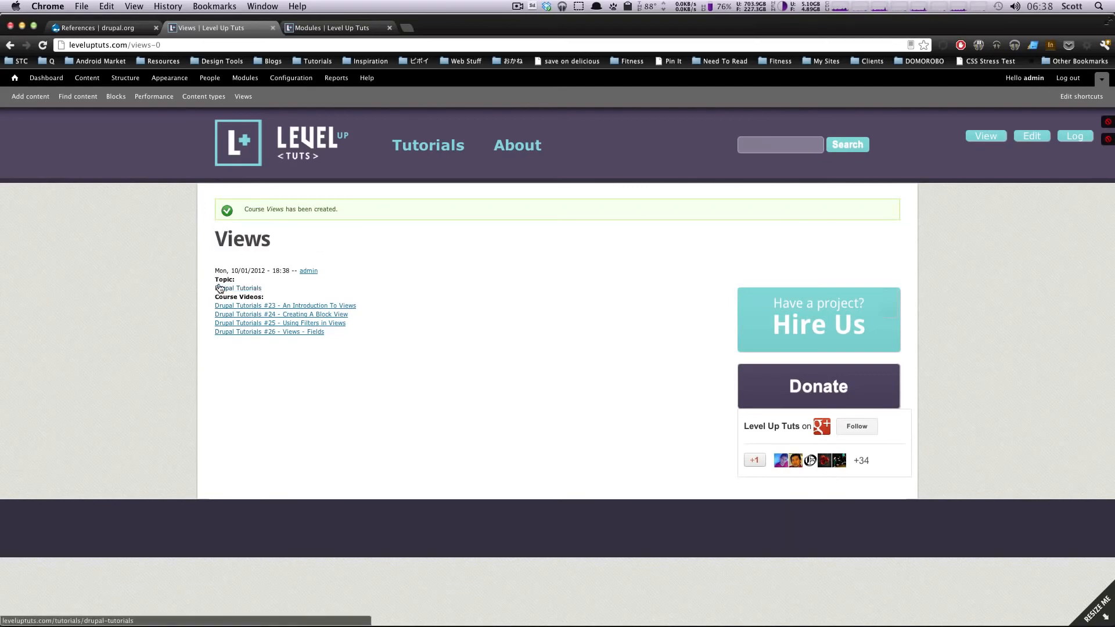
left_click_drag(215, 276, 238, 268)
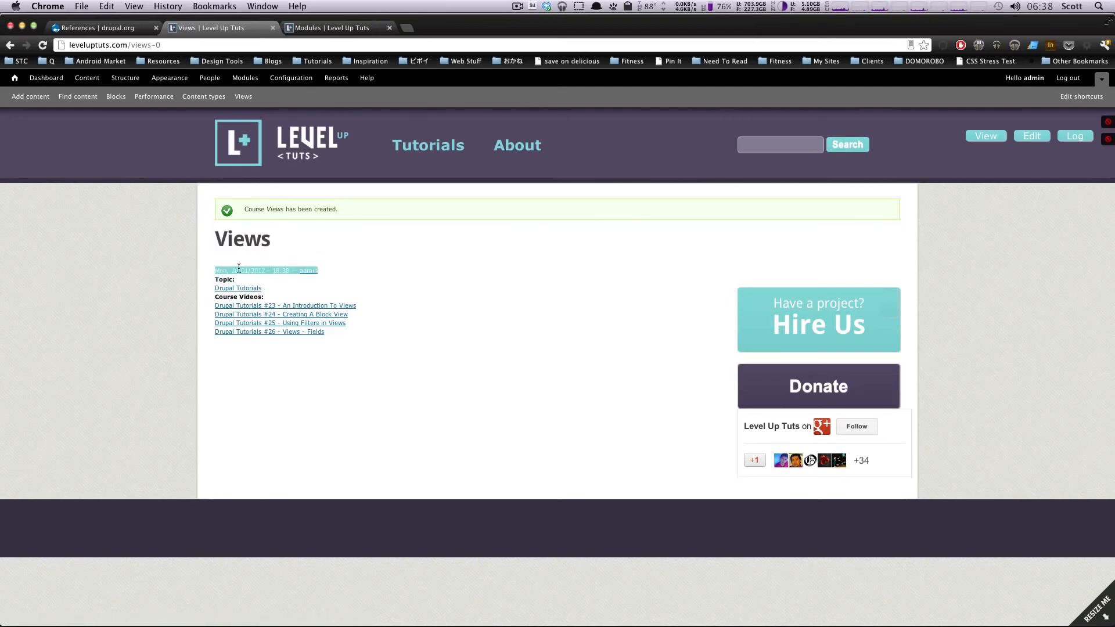
left_click(528, 285)
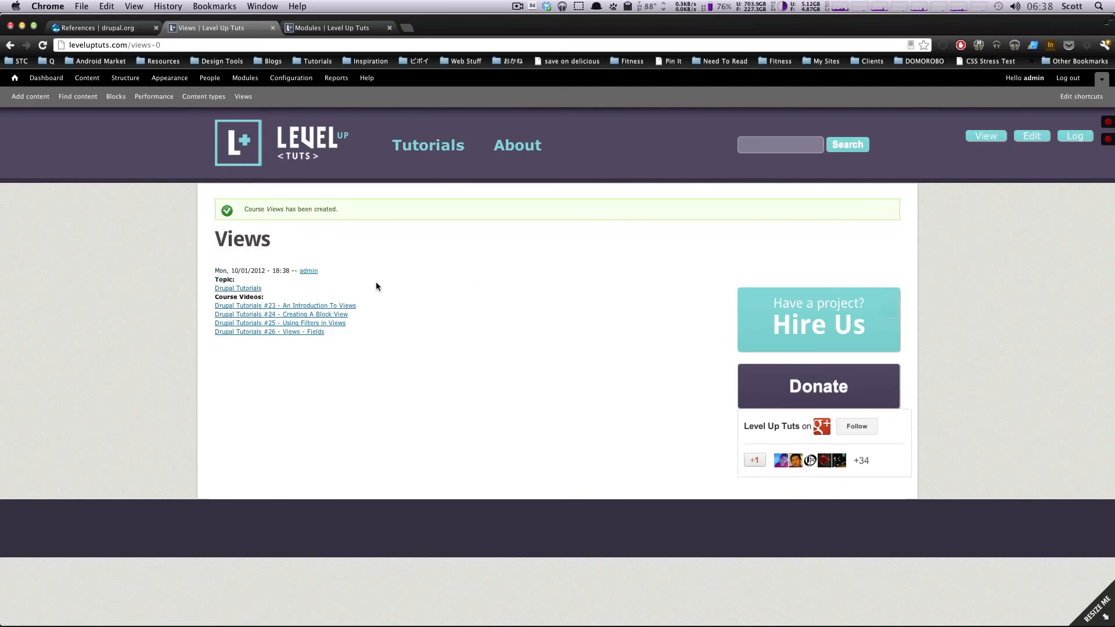
- Follow the course's Drupal Tutorials topic link, look over the tutorials on that page, and return to the Views course
left_click(238, 288)
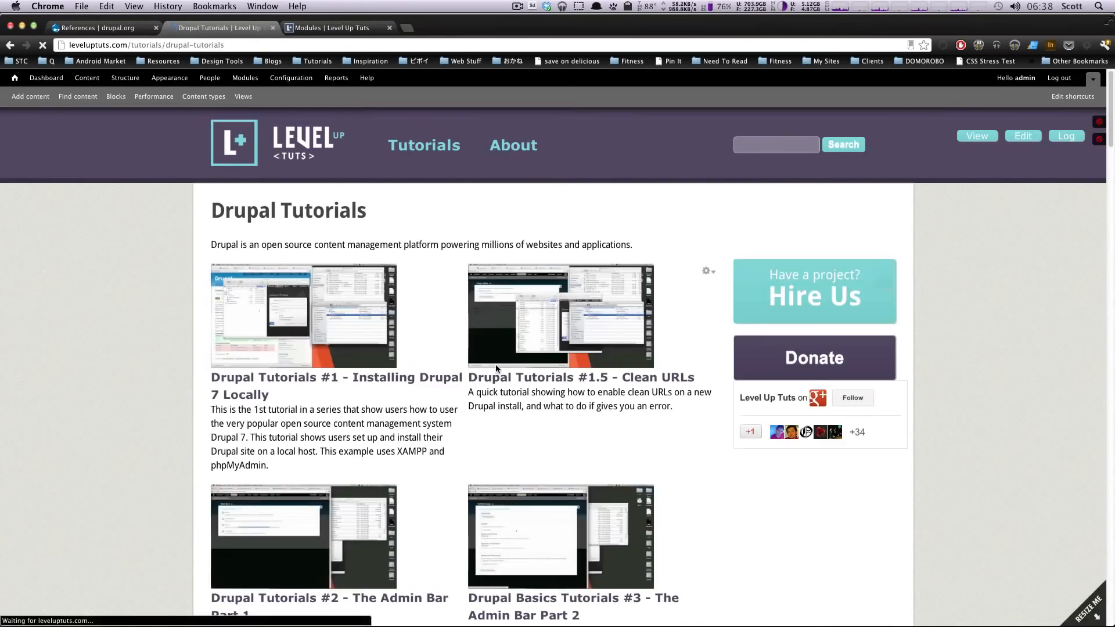
scroll(448, 405, "down", 5)
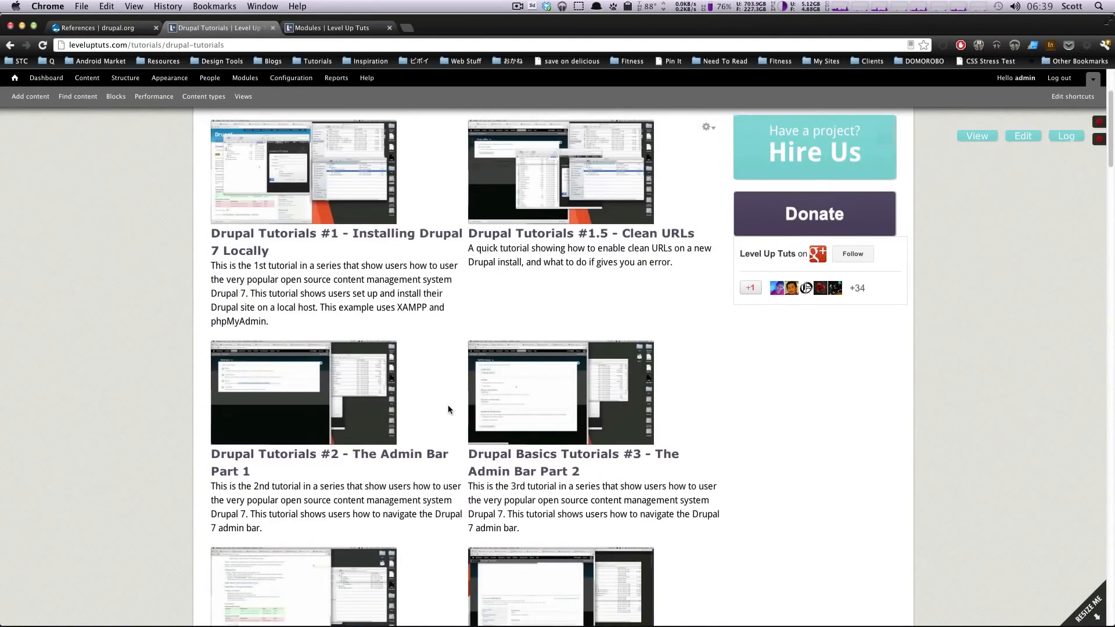
scroll(448, 405, "up", 5)
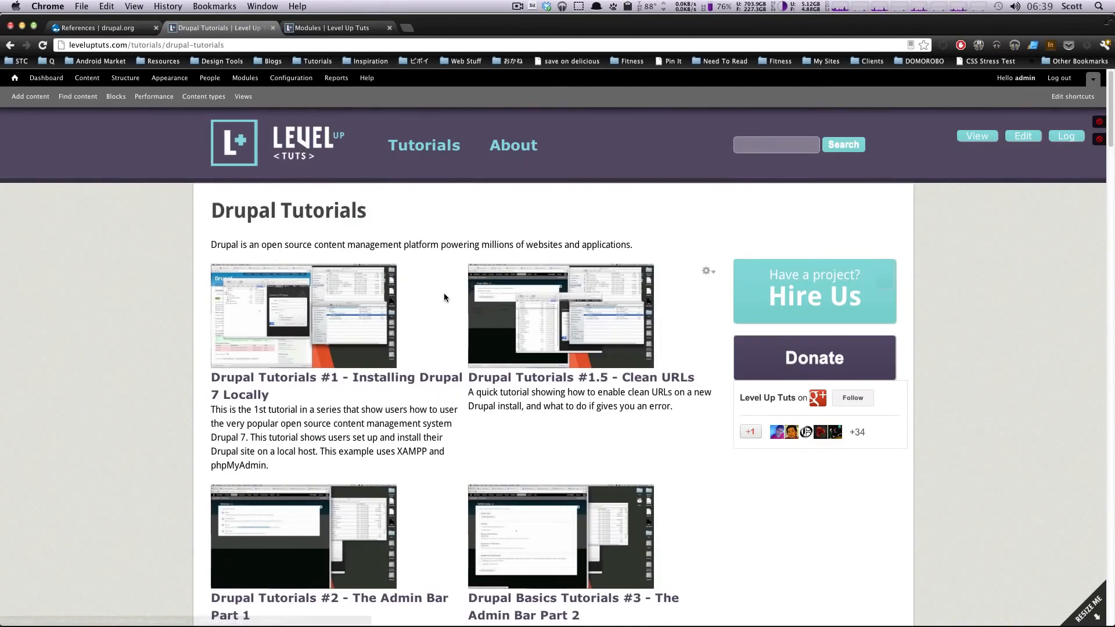
key("super+Left")
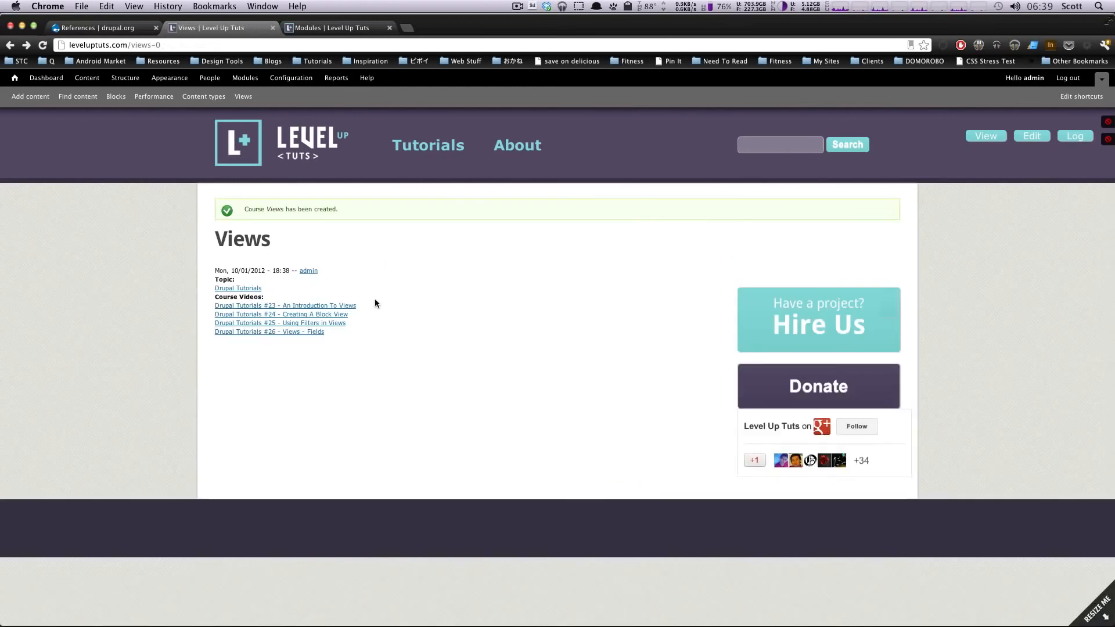
- Open the referenced Drupal Tutorials #23 - An Introduction To Views page and look over its video, description and comments
left_click(275, 308)
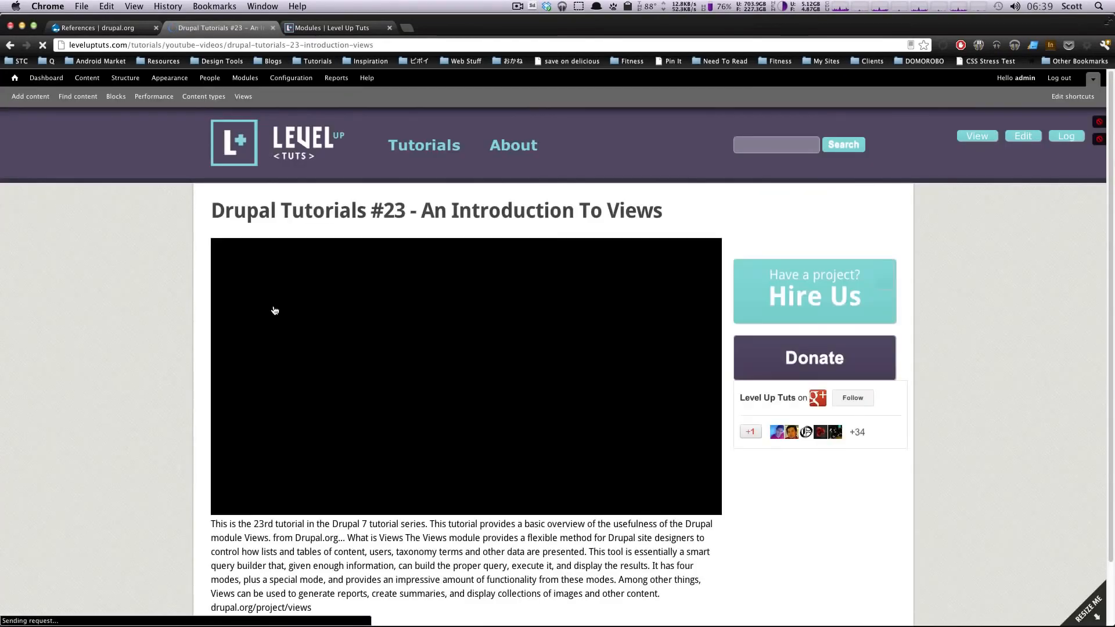
scroll(460, 332, "down", 3)
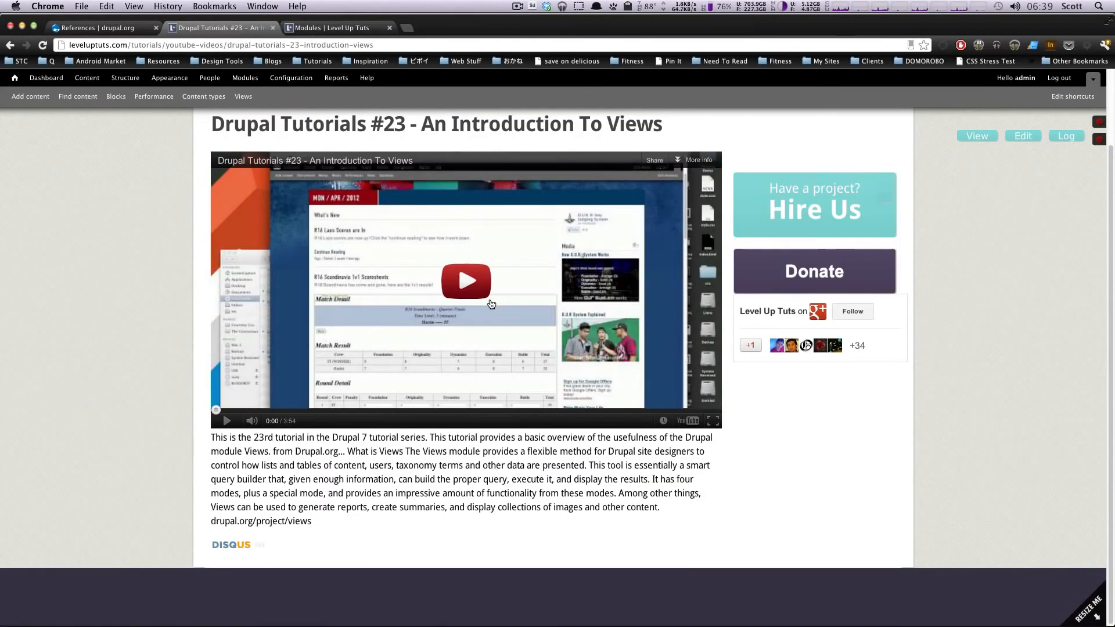
left_click_drag(212, 466, 227, 479)
scroll(255, 557, "down", 6)
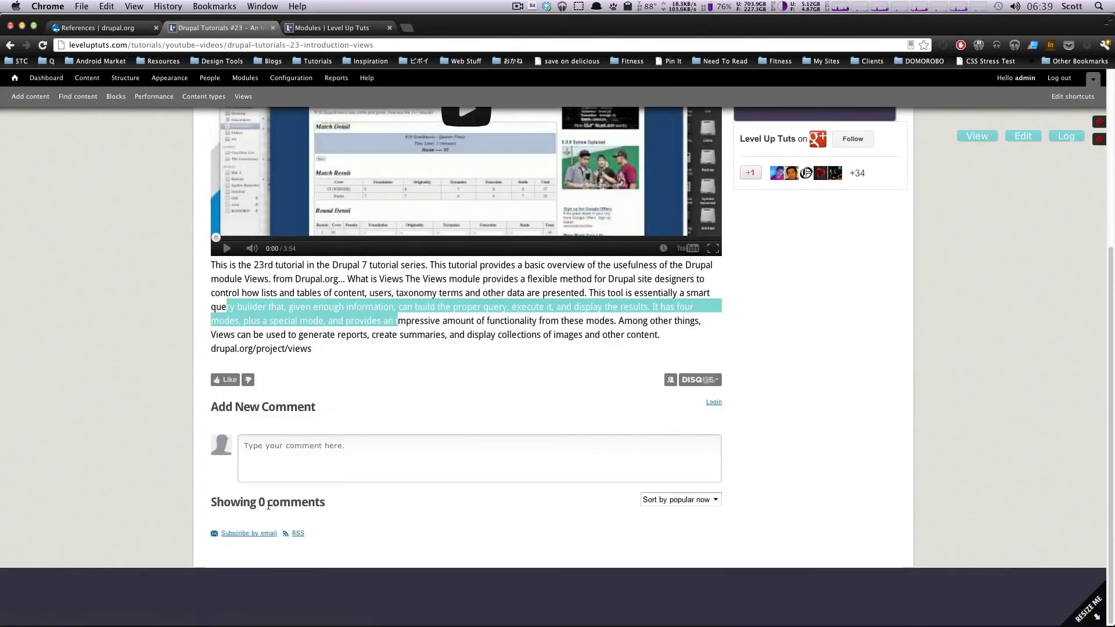
scroll(390, 456, "up", 9)
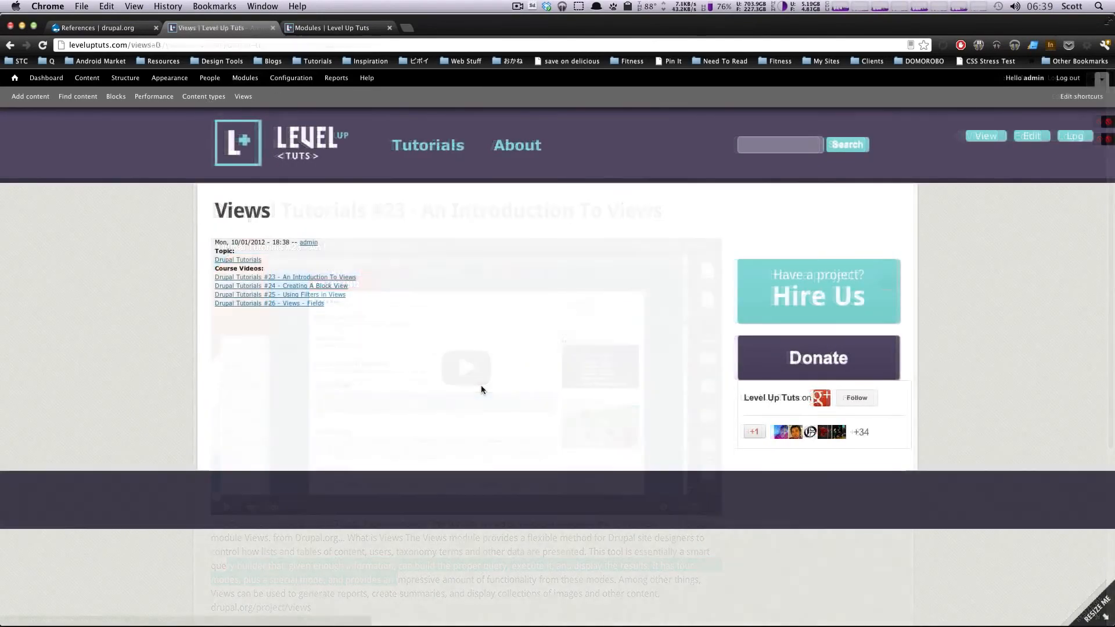